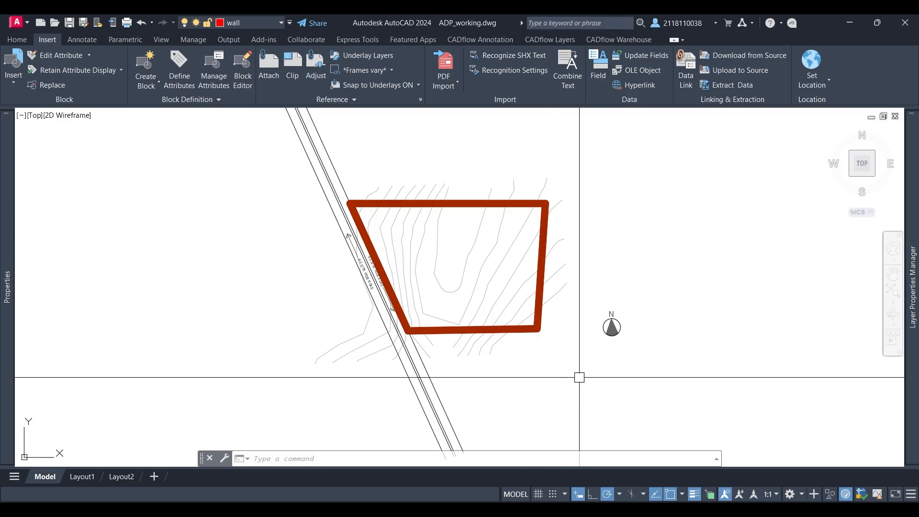
Step: Write the contours, road and site boundary out as a block file named Site topography.dwg on the Desktop, replacing the existing file
{"action": "left_click", "coordinate": [578, 377]}
{"action": "left_click", "coordinate": [297, 148]}
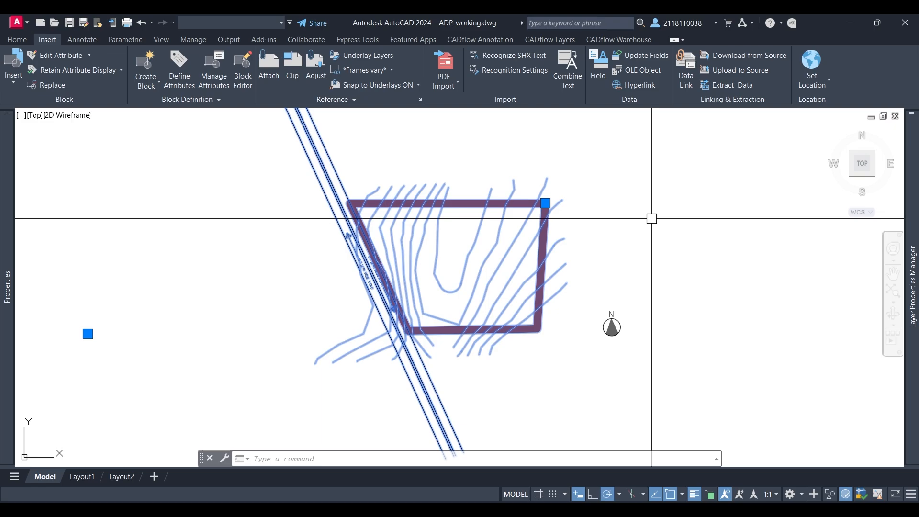
{"action": "type", "text": "w"}
{"action": "key", "text": "Return"}
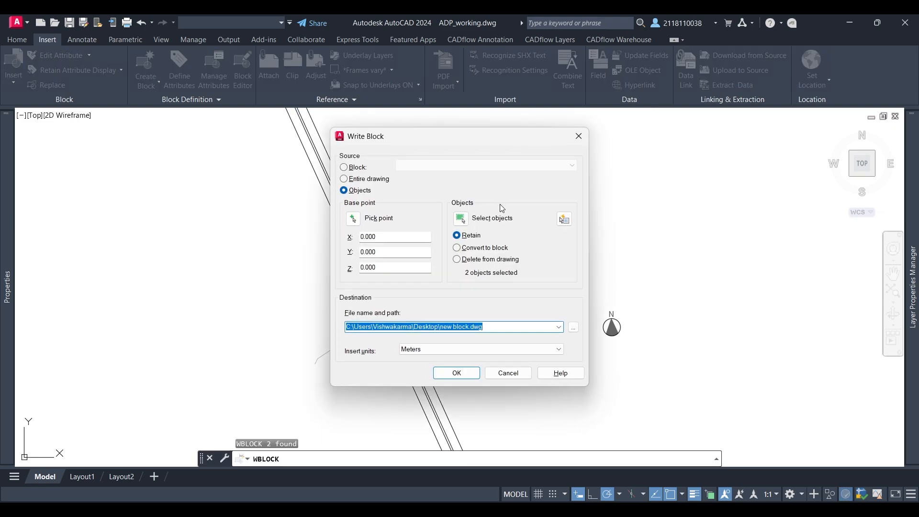
{"action": "left_click", "coordinate": [574, 327]}
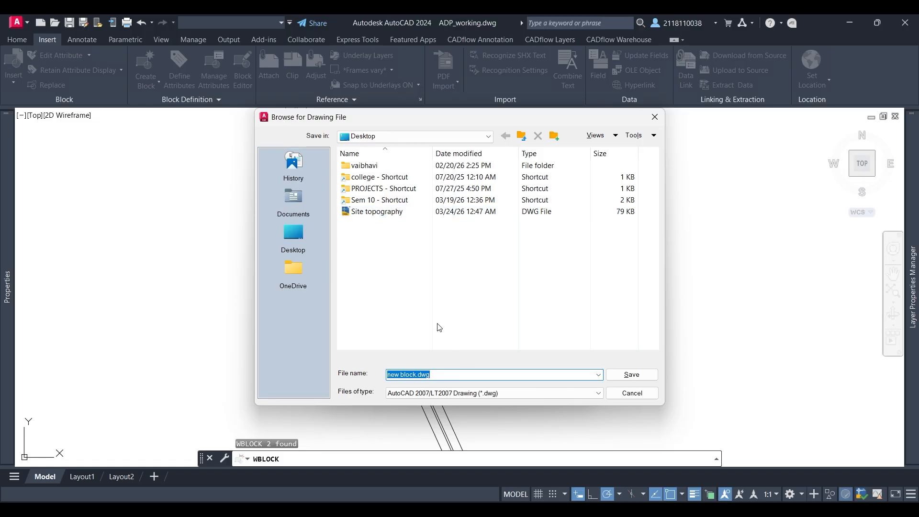
{"action": "type", "text": "site"}
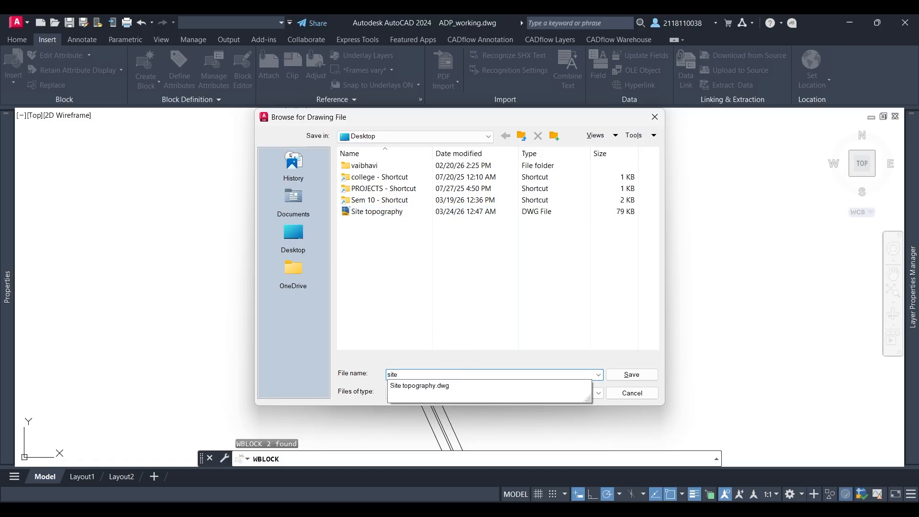
{"action": "type", "text": " topo"}
{"action": "left_click", "coordinate": [423, 386]}
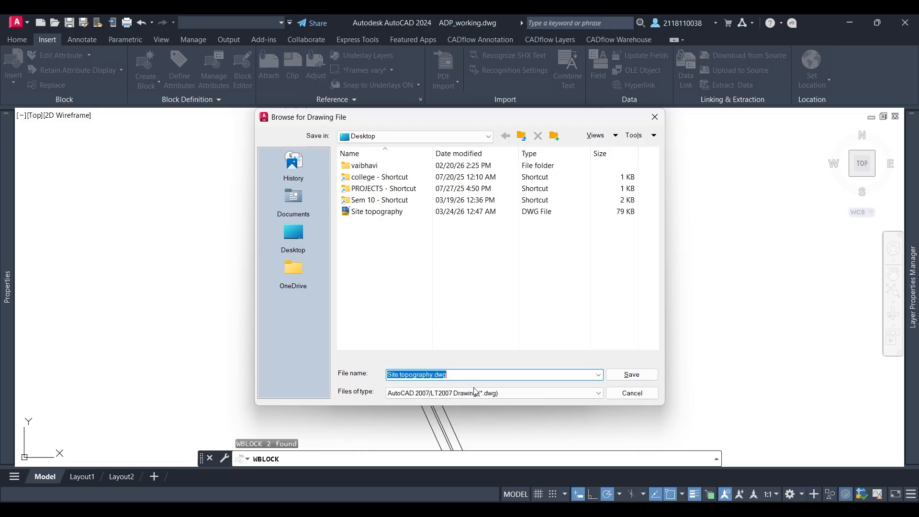
{"action": "left_click", "coordinate": [631, 374]}
{"action": "left_click", "coordinate": [456, 373]}
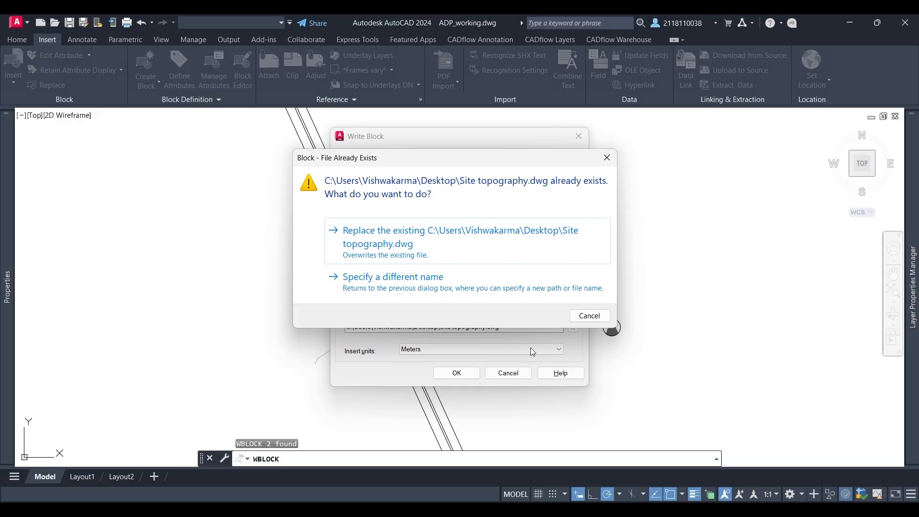
{"action": "left_click", "coordinate": [404, 245]}
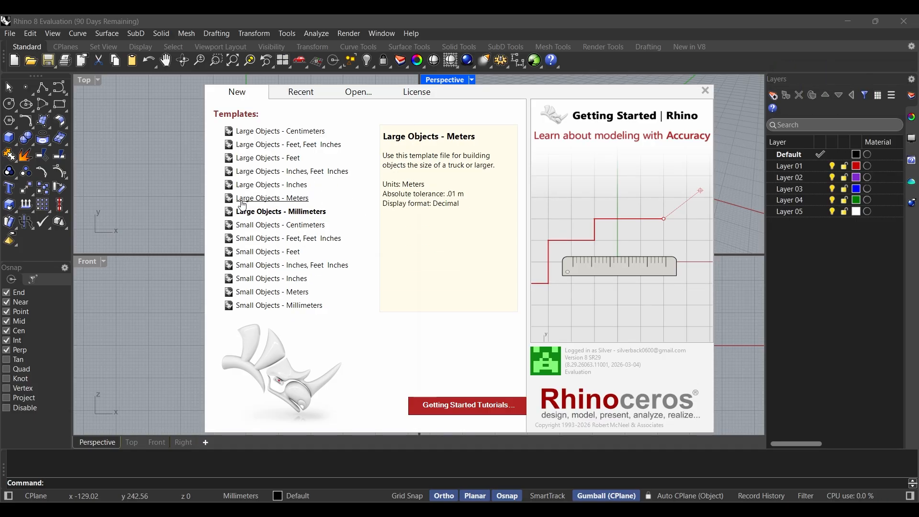
Step: Switch to Rhino 8, start a new model from the Large Objects - Meters template and maximize the Top viewport
{"action": "left_click", "coordinate": [293, 201]}
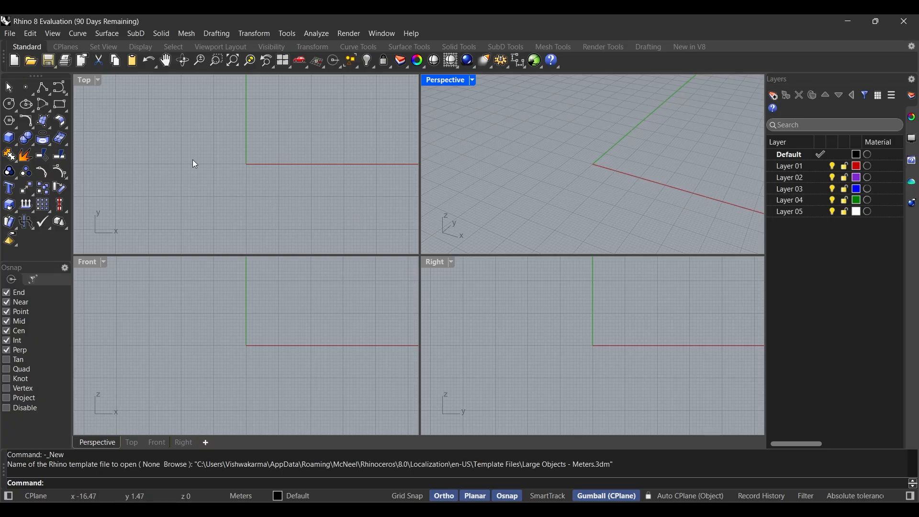
{"action": "left_click", "coordinate": [215, 175]}
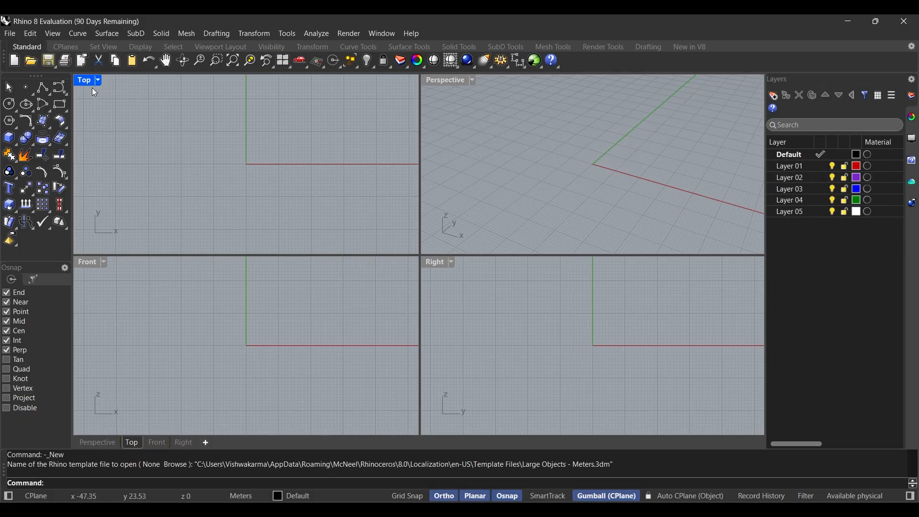
{"action": "double_click", "coordinate": [79, 80]}
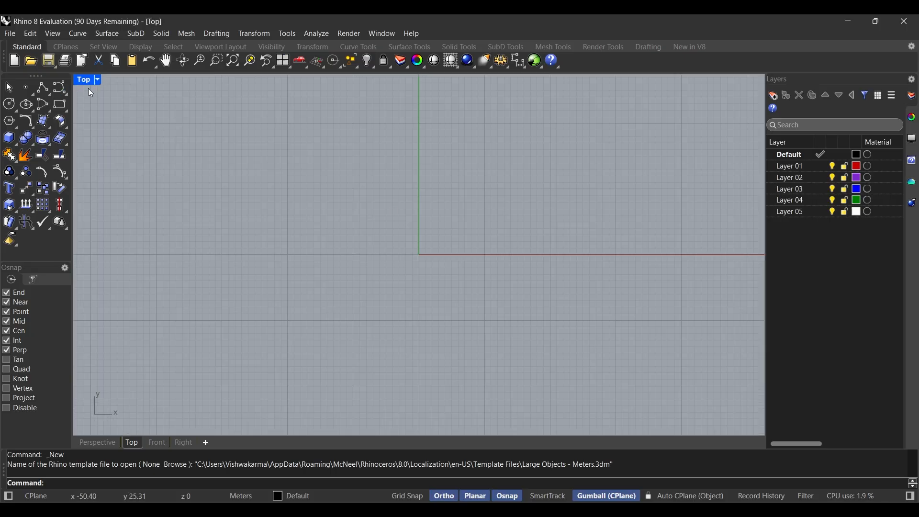
{"action": "double_click", "coordinate": [85, 82]}
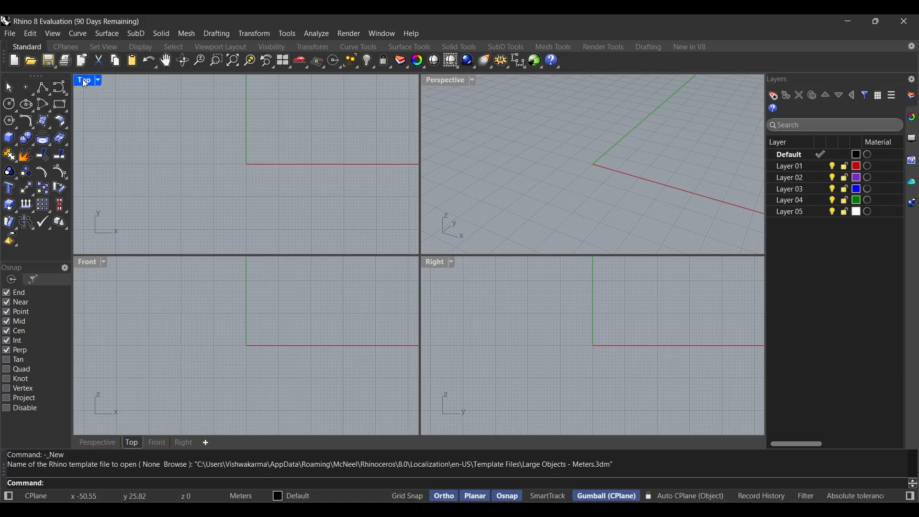
{"action": "double_click", "coordinate": [84, 81]}
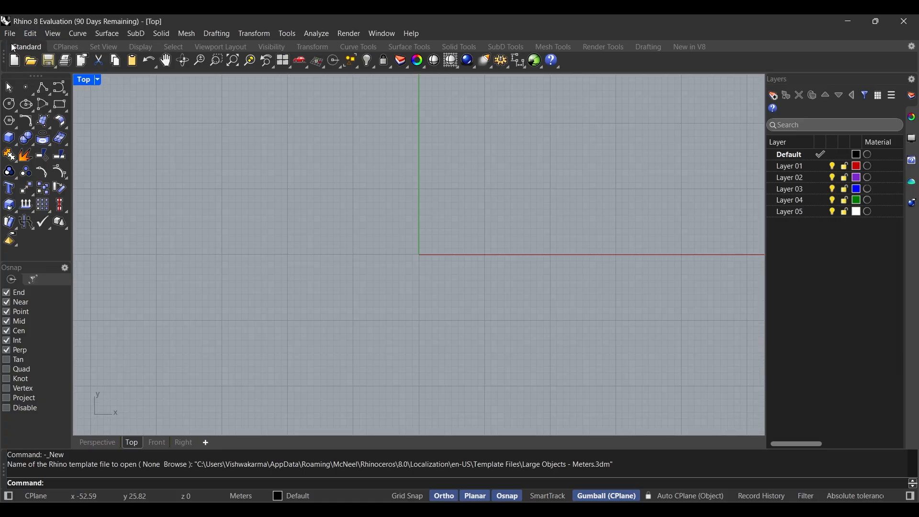
Step: Import the Site topography drawing from the Desktop into the model
{"action": "left_click", "coordinate": [11, 37]}
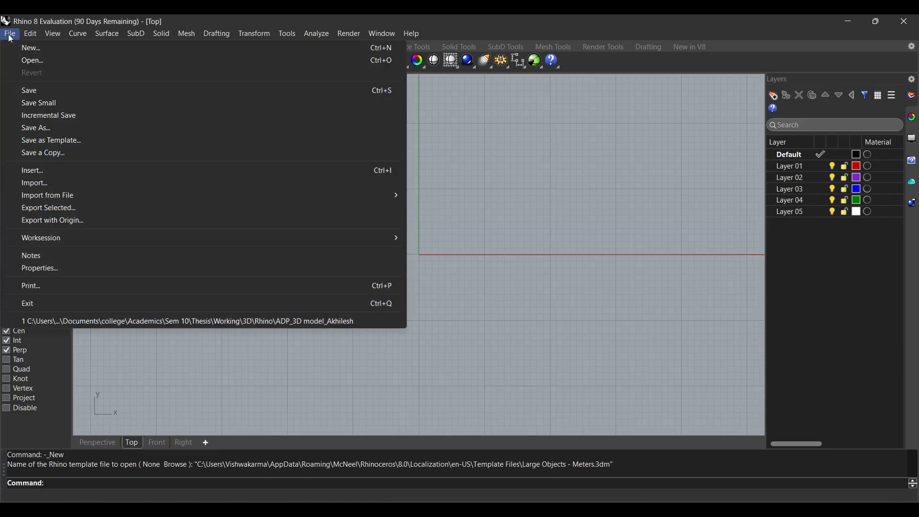
{"action": "left_click", "coordinate": [45, 185]}
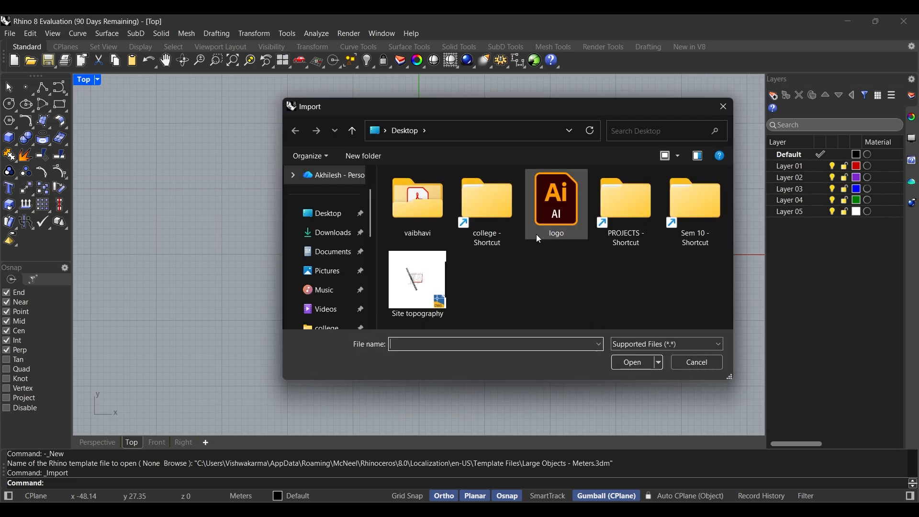
{"action": "left_click", "coordinate": [412, 282]}
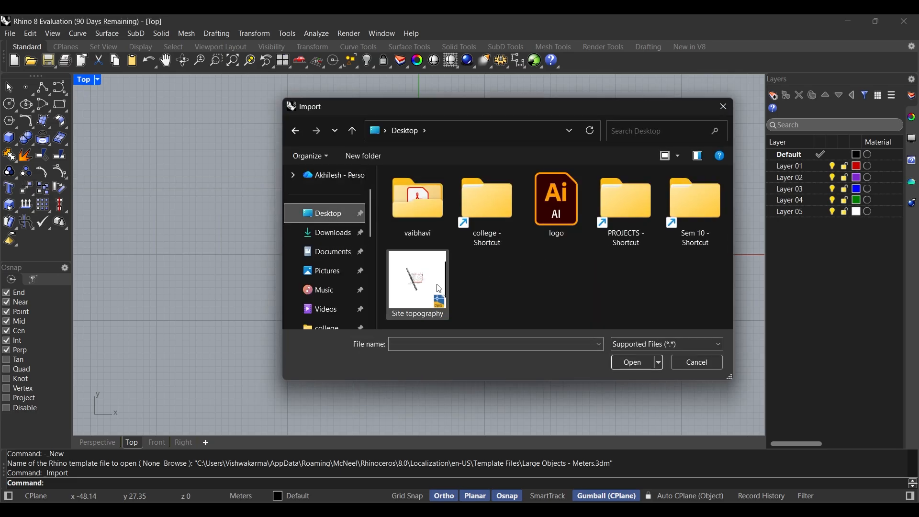
{"action": "left_click", "coordinate": [648, 362]}
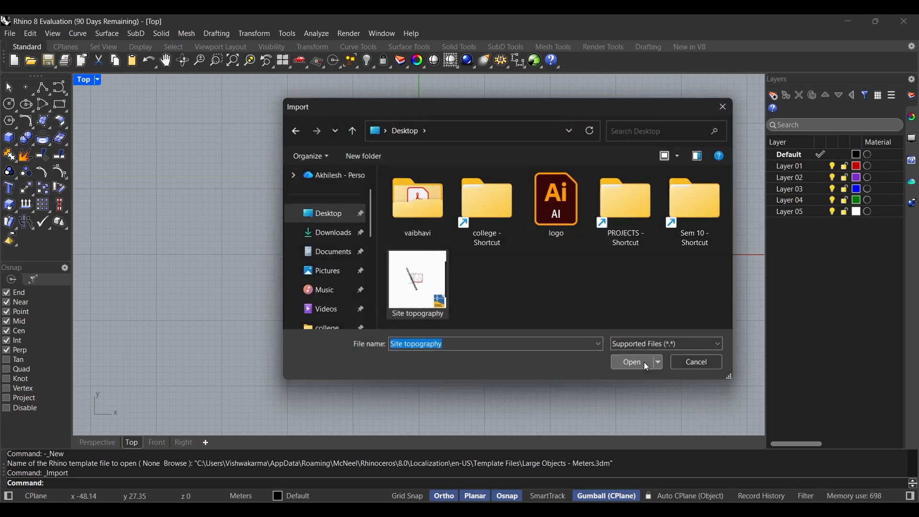
{"action": "left_click", "coordinate": [408, 376]}
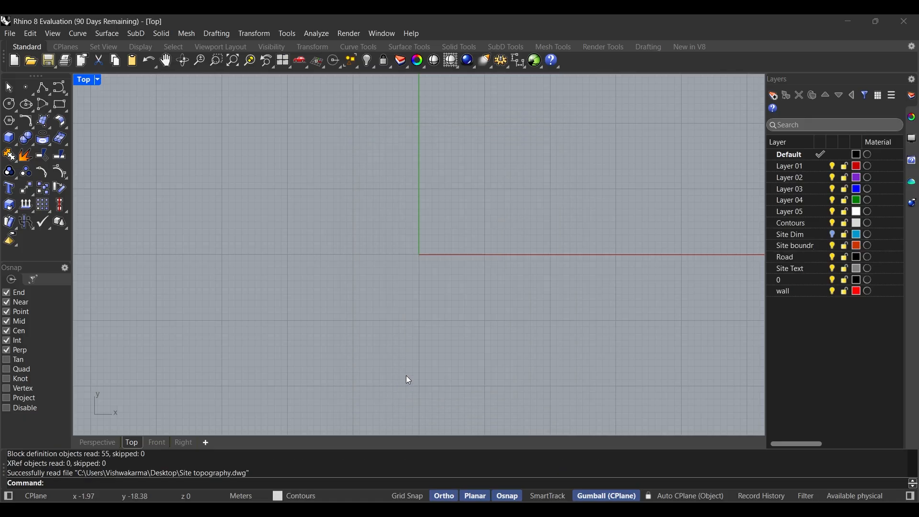
Step: Deselect the imported contours and turn on the Site Dim layer
{"action": "scroll", "coordinate": [261, 273], "scroll_direction": "down", "scroll_amount": 8}
{"action": "scroll", "coordinate": [286, 264], "scroll_direction": "down", "scroll_amount": 4}
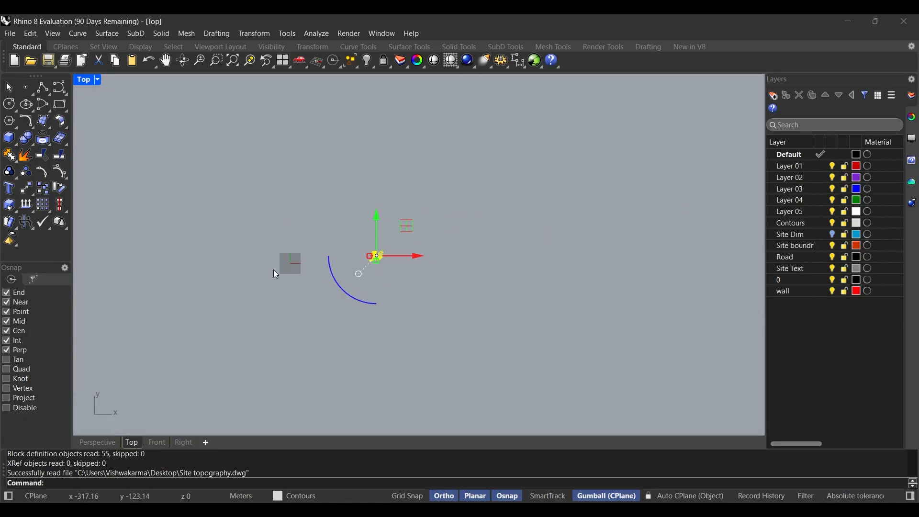
{"action": "scroll", "coordinate": [273, 270], "scroll_direction": "up", "scroll_amount": 8}
{"action": "scroll", "coordinate": [214, 245], "scroll_direction": "down", "scroll_amount": 8}
{"action": "scroll", "coordinate": [336, 223], "scroll_direction": "up", "scroll_amount": 8}
{"action": "scroll", "coordinate": [337, 277], "scroll_direction": "up", "scroll_amount": 10}
{"action": "scroll", "coordinate": [377, 283], "scroll_direction": "up", "scroll_amount": 3}
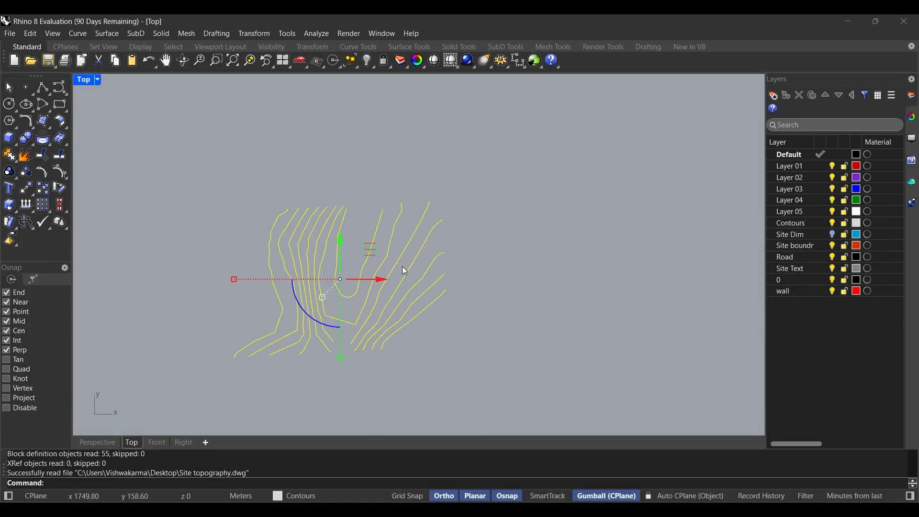
{"action": "left_click", "coordinate": [493, 352]}
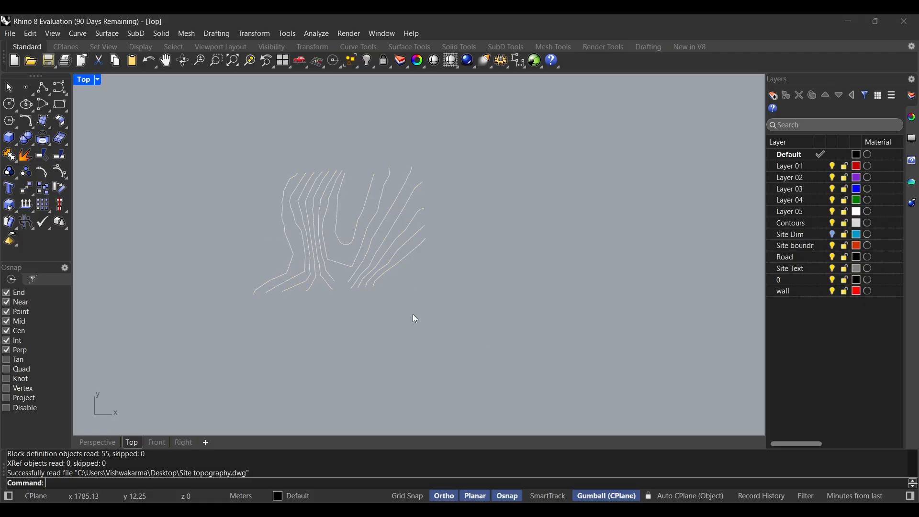
{"action": "right_click_drag", "start_coordinate": [413, 314], "coordinate": [471, 331]}
{"action": "scroll", "coordinate": [473, 331], "scroll_direction": "up", "scroll_amount": 2}
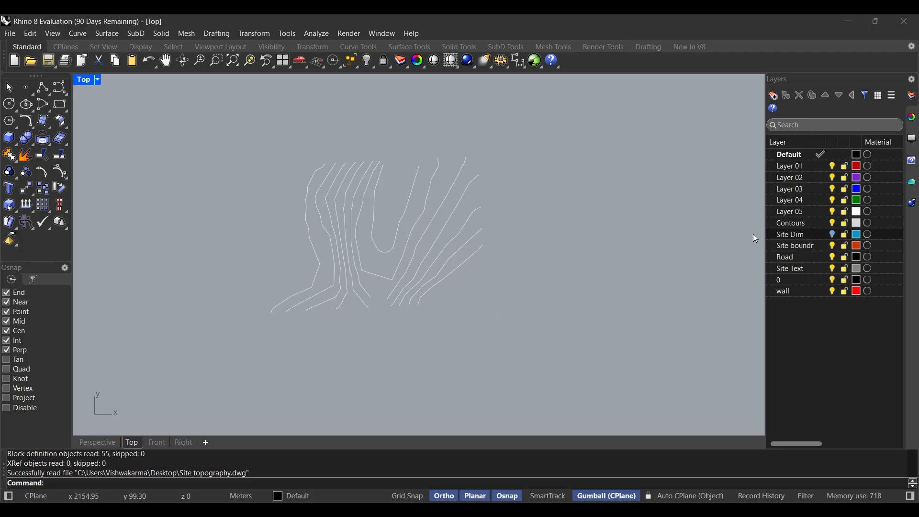
{"action": "left_click", "coordinate": [833, 234]}
{"action": "scroll", "coordinate": [425, 190], "scroll_direction": "up", "scroll_amount": 4}
{"action": "mouse_move", "coordinate": [398, 211]}
{"action": "right_mouse_down"}
{"action": "mouse_move", "coordinate": [424, 189]}
{"action": "mouse_move", "coordinate": [424, 206]}
{"action": "mouse_move", "coordinate": [505, 219]}
{"action": "mouse_move", "coordinate": [475, 207]}
{"action": "right_mouse_up"}
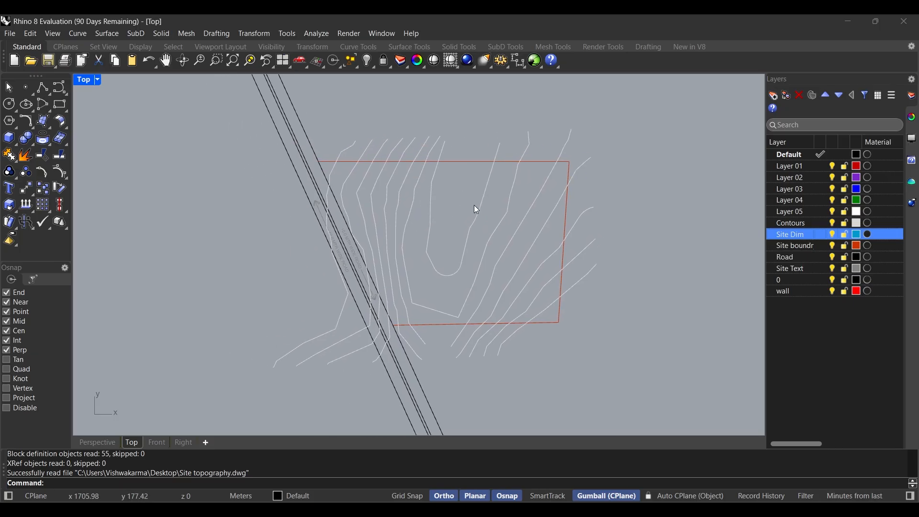
Step: Examine the imported contours, road and site boundary in the Perspective view
{"action": "left_click", "coordinate": [112, 443]}
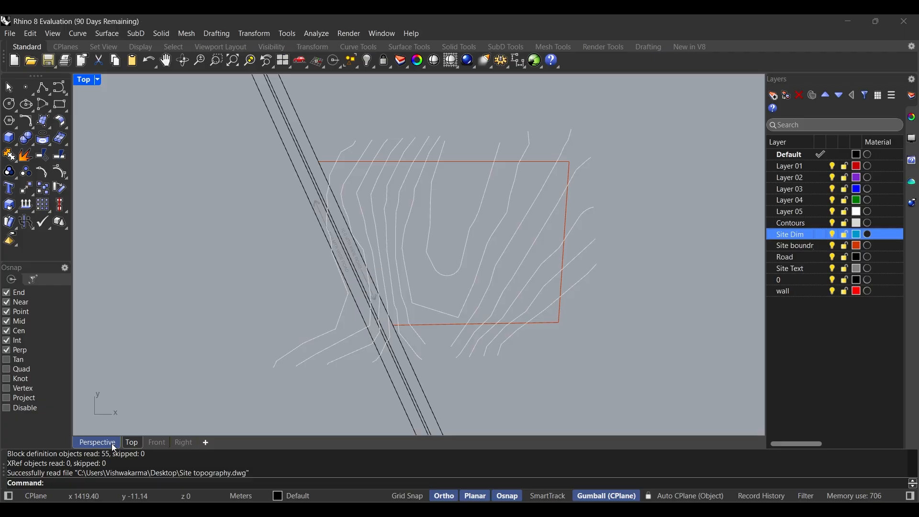
{"action": "scroll", "coordinate": [348, 324], "scroll_direction": "down", "scroll_amount": 10}
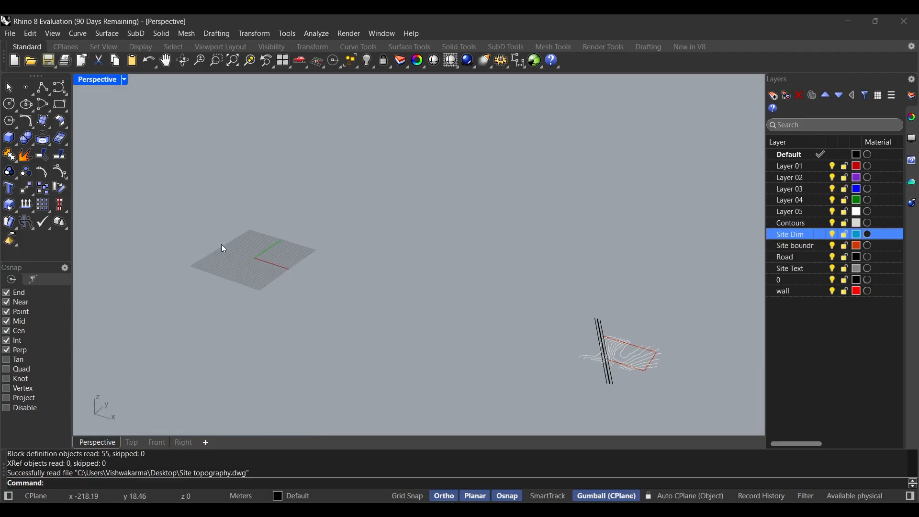
{"action": "scroll", "coordinate": [404, 290], "scroll_direction": "up", "scroll_amount": 5}
{"action": "scroll", "coordinate": [569, 268], "scroll_direction": "up", "scroll_amount": 12}
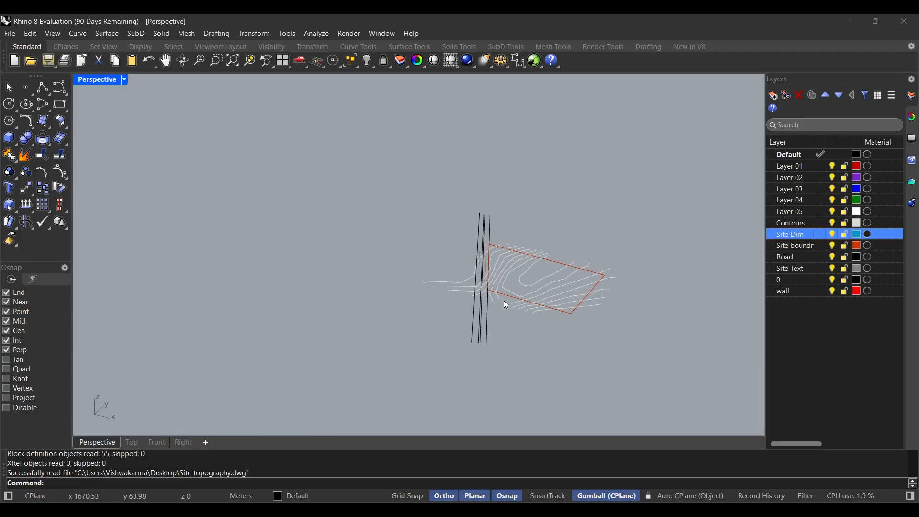
{"action": "mouse_move", "coordinate": [504, 304]}
{"action": "right_mouse_down", "text": "shift"}
{"action": "mouse_move", "coordinate": [313, 232]}
{"action": "mouse_move", "coordinate": [442, 282]}
{"action": "right_mouse_up", "text": "shift"}
{"action": "scroll", "coordinate": [592, 344], "scroll_direction": "up", "scroll_amount": 6}
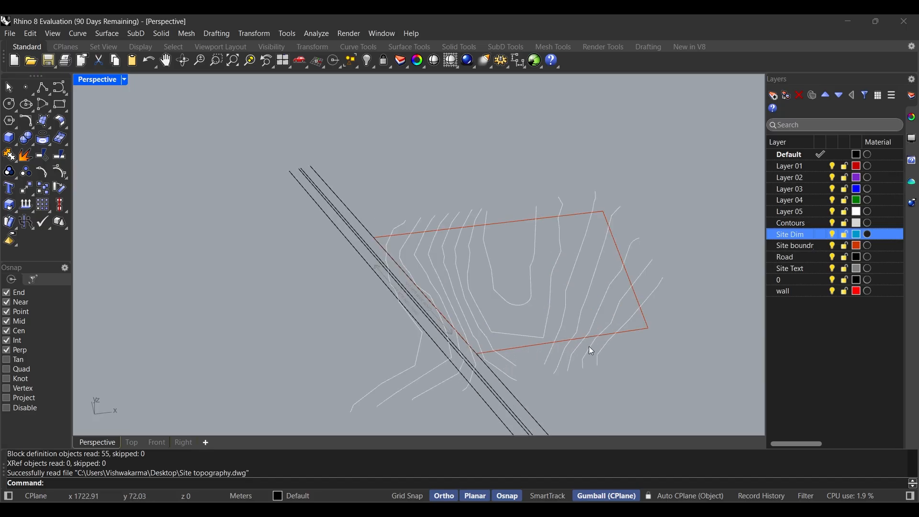
{"action": "scroll", "coordinate": [592, 343], "scroll_direction": "down", "scroll_amount": 5}
{"action": "scroll", "coordinate": [438, 287], "scroll_direction": "up", "scroll_amount": 6}
{"action": "mouse_move", "coordinate": [591, 344]}
{"action": "right_mouse_down", "text": "shift"}
{"action": "mouse_move", "coordinate": [439, 286]}
{"action": "mouse_move", "coordinate": [468, 291]}
{"action": "mouse_move", "coordinate": [423, 328]}
{"action": "mouse_move", "coordinate": [441, 313]}
{"action": "mouse_move", "coordinate": [378, 328]}
{"action": "right_mouse_up", "text": "shift"}
{"action": "scroll", "coordinate": [379, 329], "scroll_direction": "down", "scroll_amount": 6}
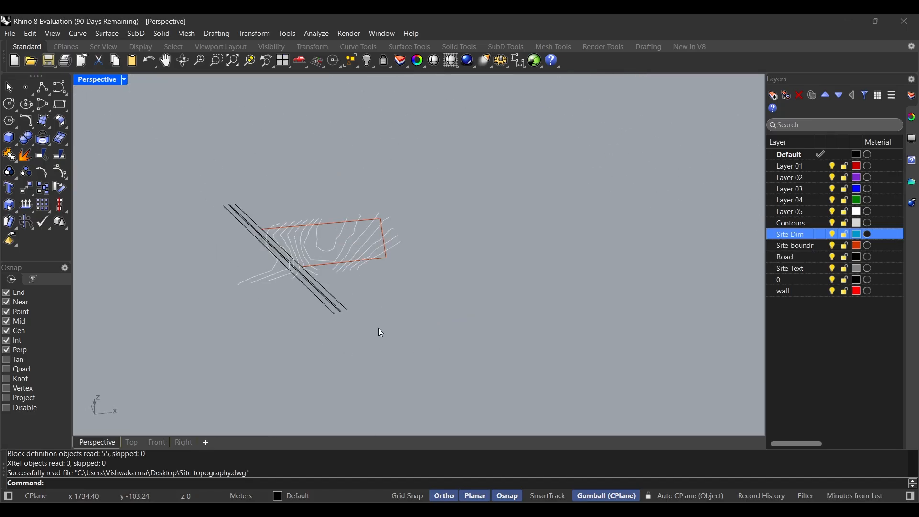
{"action": "scroll", "coordinate": [256, 260], "scroll_direction": "up", "scroll_amount": 5}
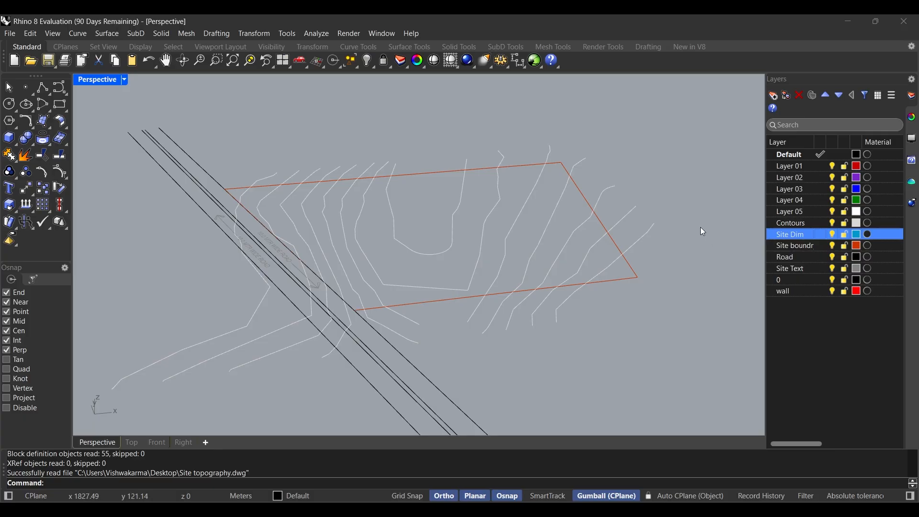
{"action": "mouse_move", "coordinate": [288, 330]}
{"action": "right_mouse_down"}
{"action": "mouse_move", "coordinate": [369, 334]}
{"action": "mouse_move", "coordinate": [286, 321]}
{"action": "right_mouse_up"}
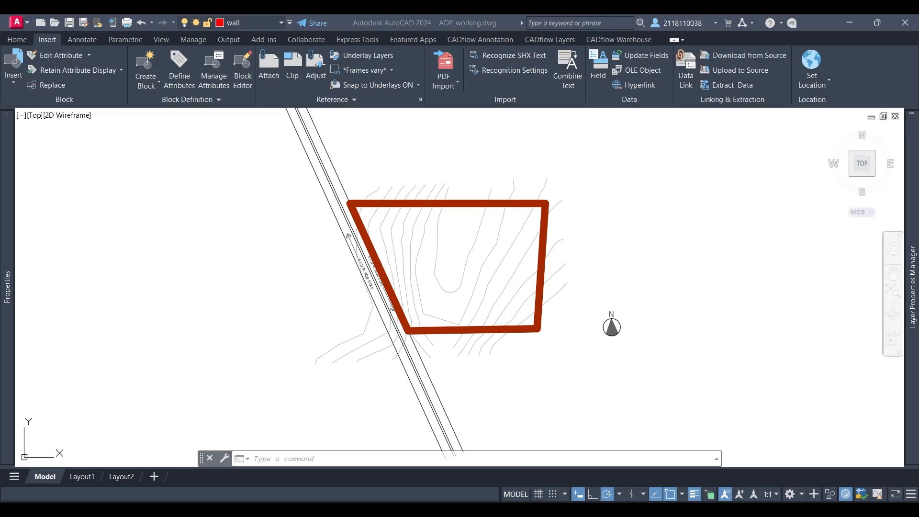
Step: Switch to AutoCAD and examine the two site sections and the contour plan
{"action": "scroll", "coordinate": [462, 201], "scroll_direction": "down", "scroll_amount": 3}
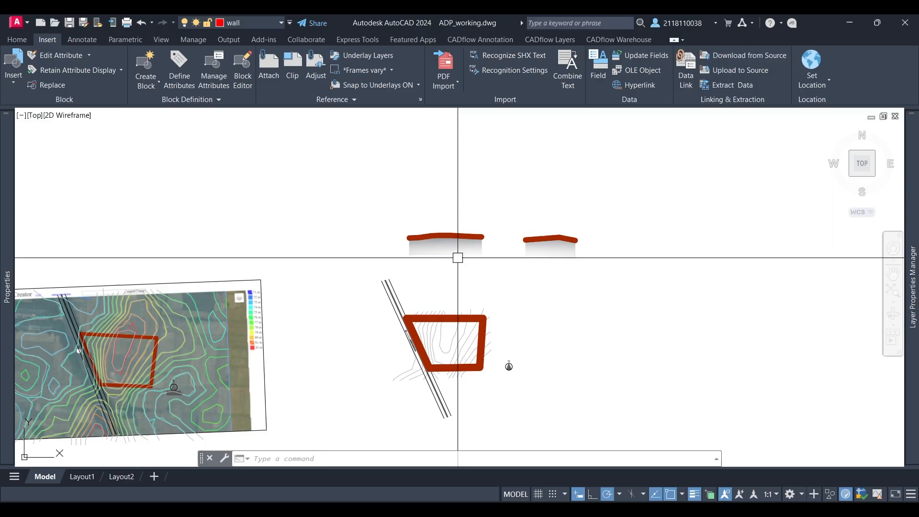
{"action": "scroll", "coordinate": [454, 243], "scroll_direction": "up", "scroll_amount": 5}
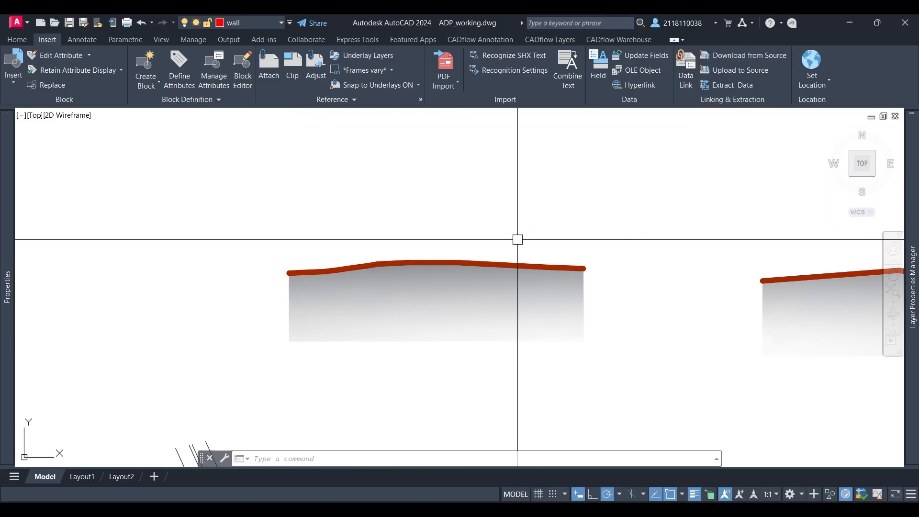
{"action": "scroll", "coordinate": [474, 270], "scroll_direction": "down", "scroll_amount": 2}
{"action": "middle_click_drag", "start_coordinate": [501, 288], "coordinate": [491, 145]}
{"action": "scroll", "coordinate": [451, 351], "scroll_direction": "up", "scroll_amount": 3}
{"action": "middle_click_drag", "start_coordinate": [495, 340], "coordinate": [497, 255]}
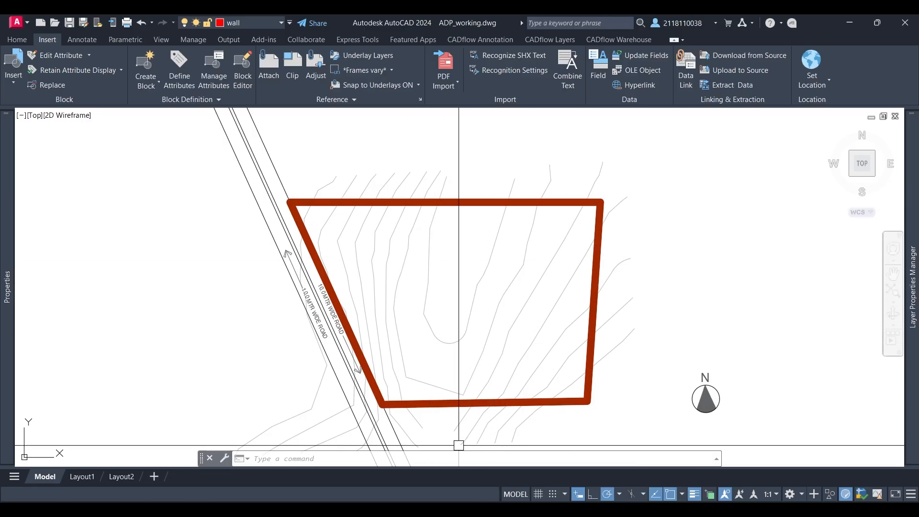
Step: Switch back to Rhino and inspect the flat imported site linework from a low perspective angle
{"action": "mouse_move", "coordinate": [564, 510]}
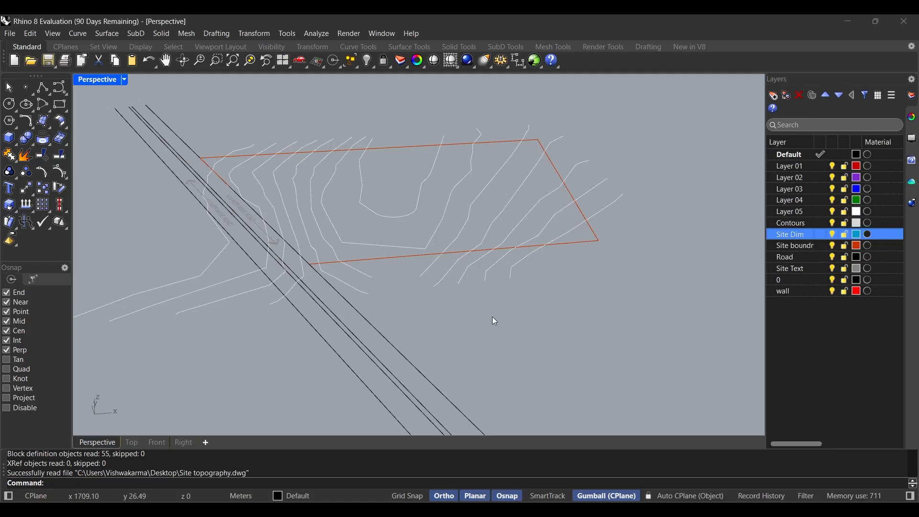
{"action": "scroll", "coordinate": [492, 317], "scroll_direction": "down", "scroll_amount": 3}
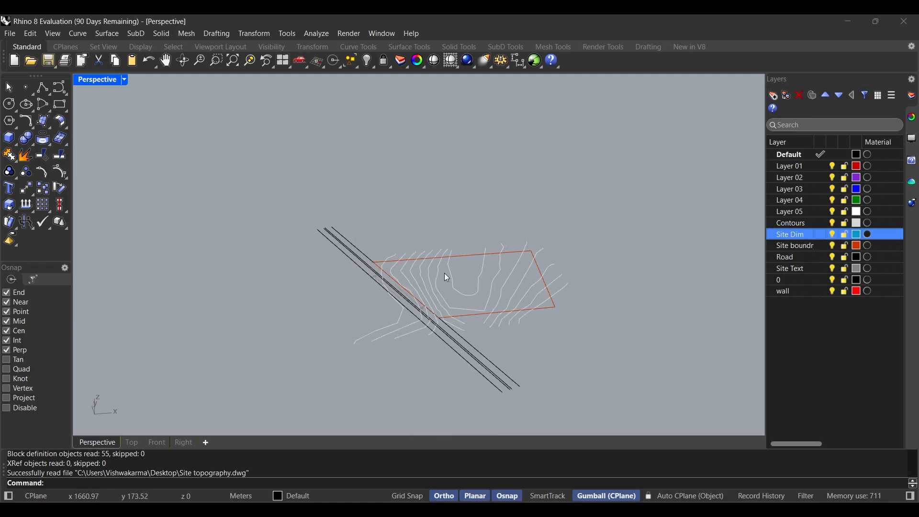
{"action": "scroll", "coordinate": [444, 273], "scroll_direction": "up", "scroll_amount": 4}
{"action": "right_click_drag", "start_coordinate": [496, 331], "coordinate": [463, 307]}
{"action": "scroll", "coordinate": [463, 307], "scroll_direction": "down", "scroll_amount": 4}
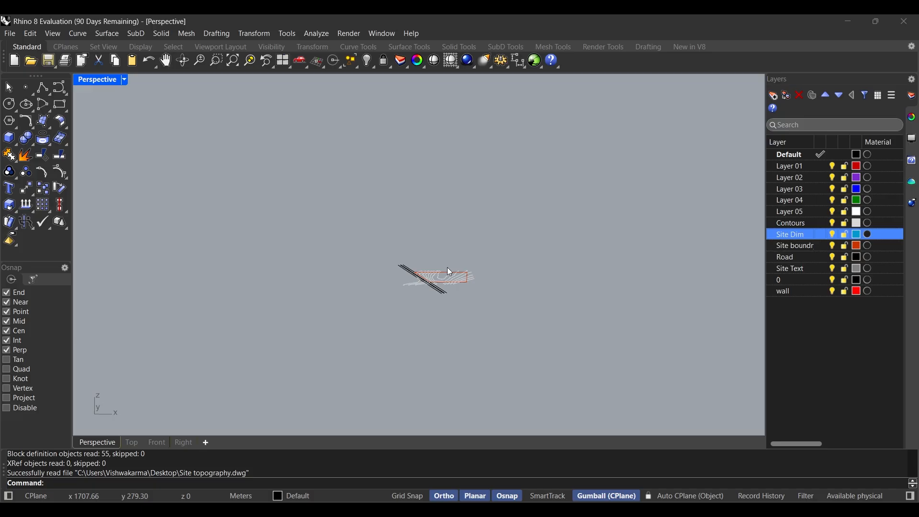
Step: Zoom the Perspective view to the site linework and look over the contours, road and boundary
{"action": "scroll", "coordinate": [447, 287], "scroll_direction": "up", "scroll_amount": 4}
{"action": "scroll", "coordinate": [445, 319], "scroll_direction": "down", "scroll_amount": 4}
{"action": "right_click_drag", "start_coordinate": [410, 285], "coordinate": [366, 288]}
{"action": "scroll", "coordinate": [432, 306], "scroll_direction": "up", "scroll_amount": 4}
{"action": "scroll", "coordinate": [423, 283], "scroll_direction": "down", "scroll_amount": 2}
{"action": "mouse_move", "coordinate": [579, 341]}
{"action": "left_mouse_down"}
{"action": "mouse_move", "coordinate": [329, 190]}
{"action": "mouse_move", "coordinate": [338, 209]}
{"action": "left_mouse_up"}
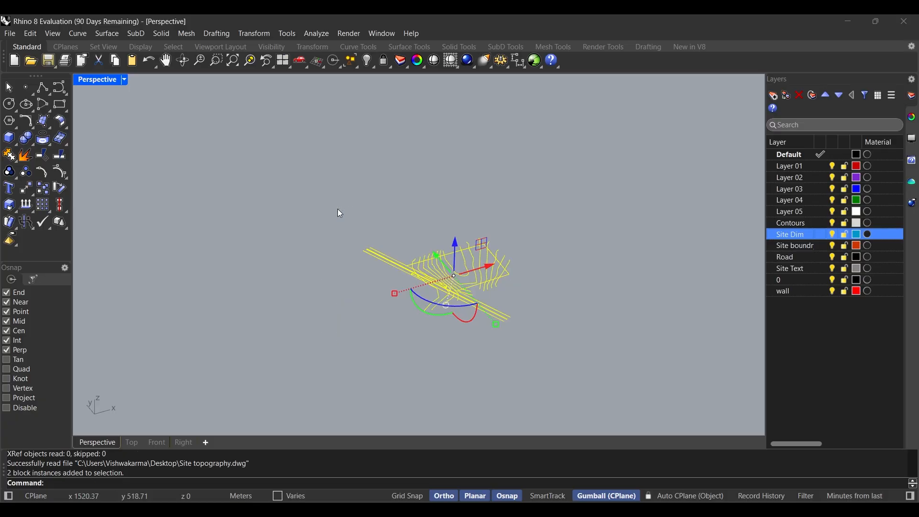
{"action": "type", "text": "ZS"}
{"action": "key", "text": "Return"}
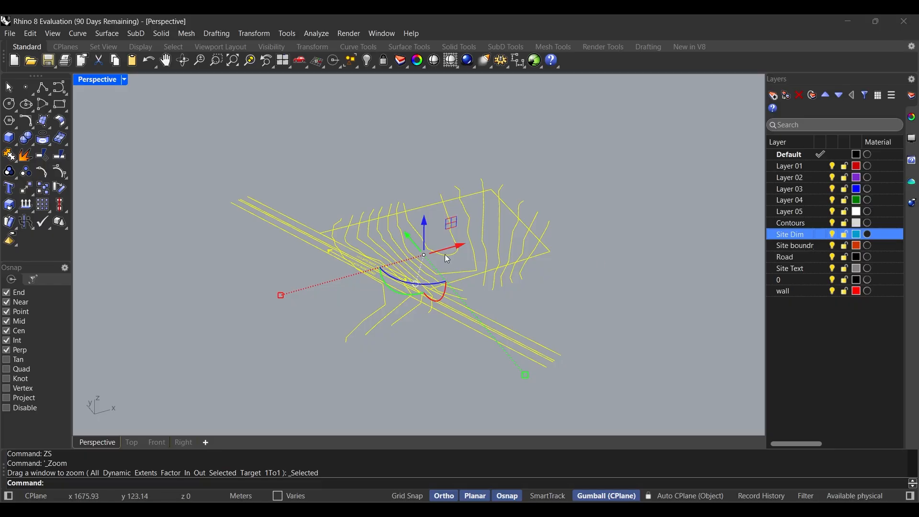
{"action": "mouse_move", "coordinate": [571, 294]}
{"action": "right_mouse_down"}
{"action": "mouse_move", "coordinate": [492, 277]}
{"action": "mouse_move", "coordinate": [516, 360]}
{"action": "mouse_move", "coordinate": [435, 303]}
{"action": "mouse_move", "coordinate": [464, 248]}
{"action": "mouse_move", "coordinate": [444, 283]}
{"action": "mouse_move", "coordinate": [383, 271]}
{"action": "right_mouse_up"}
{"action": "key", "text": "Escape"}
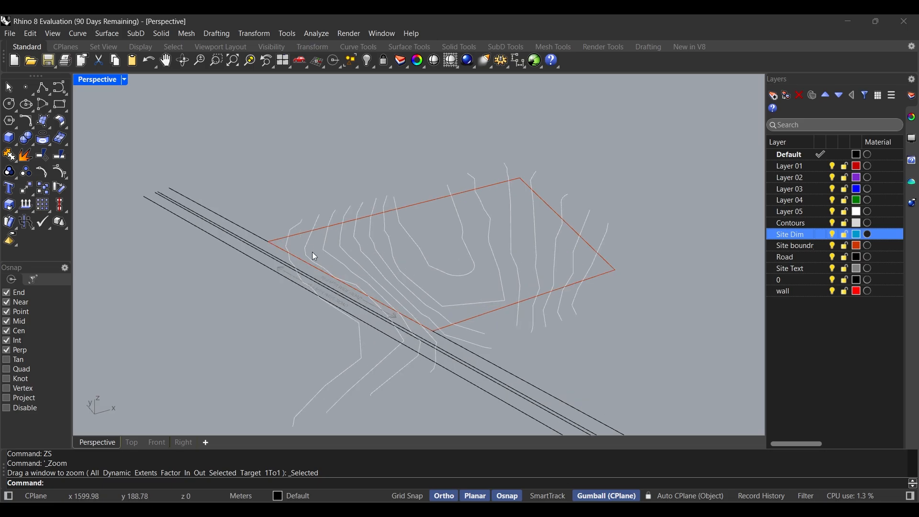
Step: Explode the contours block into separate curves
{"action": "left_click", "coordinate": [439, 255]}
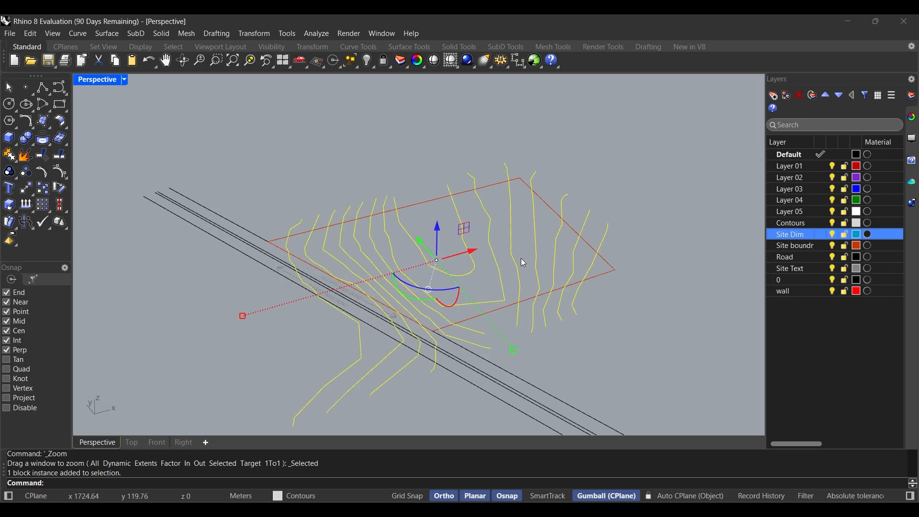
{"action": "type", "text": "Explode"}
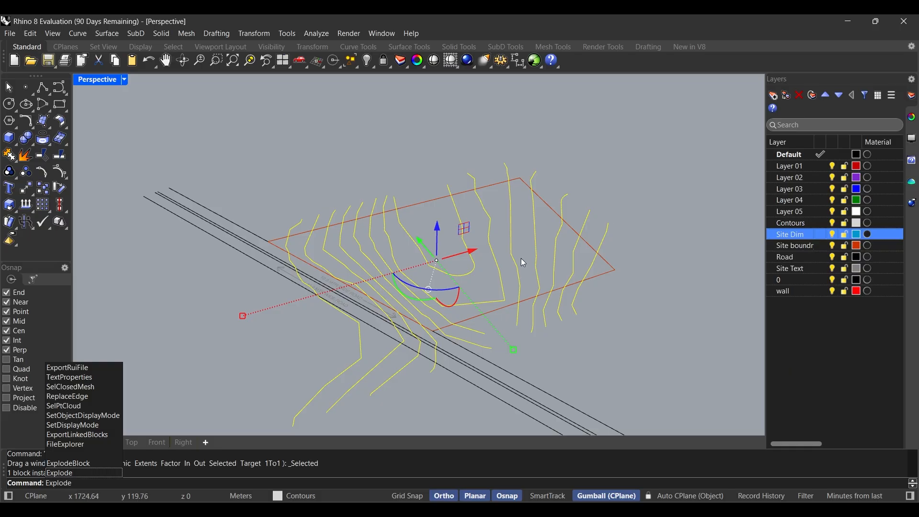
{"action": "key", "text": "Return"}
{"action": "left_click", "coordinate": [522, 261]}
Step: Raise the outermost contour on the road side by 1 m and lift the adjacent contour vertically
{"action": "right_click_drag", "start_coordinate": [516, 268], "coordinate": [267, 238]}
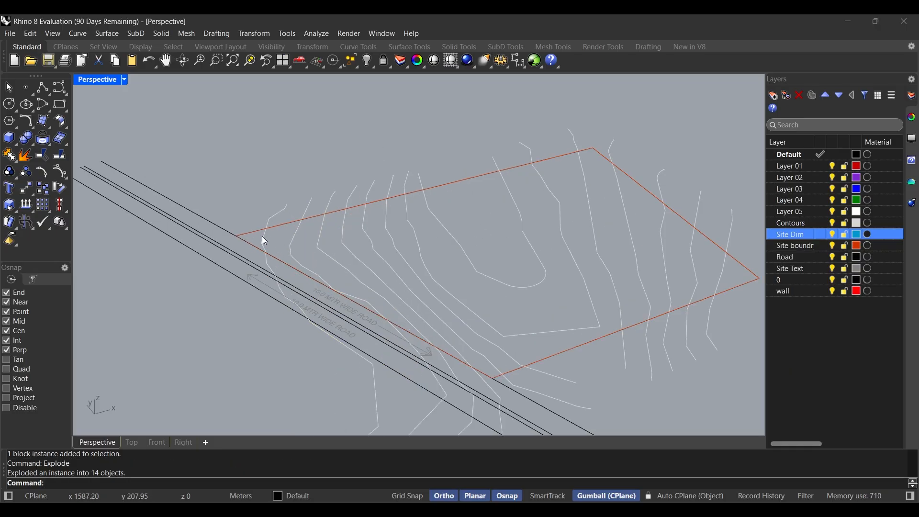
{"action": "left_click", "coordinate": [280, 292]}
{"action": "left_click", "coordinate": [276, 307]}
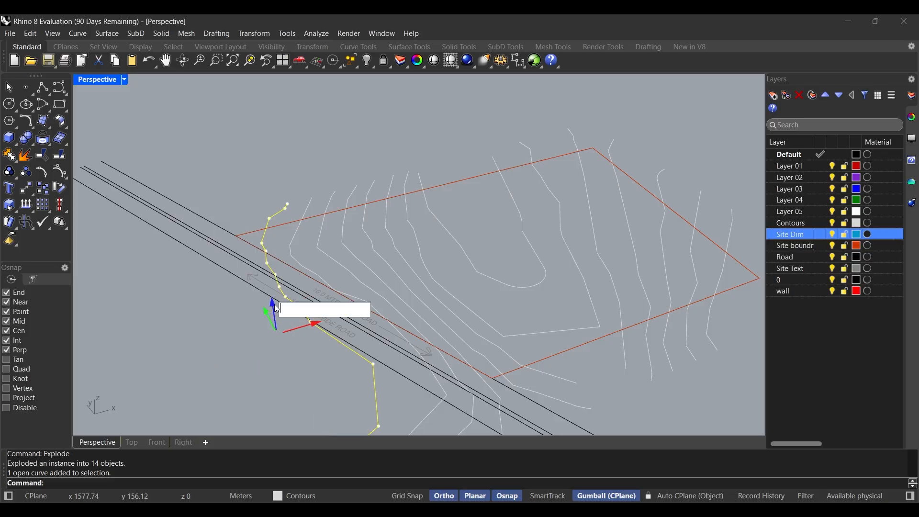
{"action": "key", "text": "Escape"}
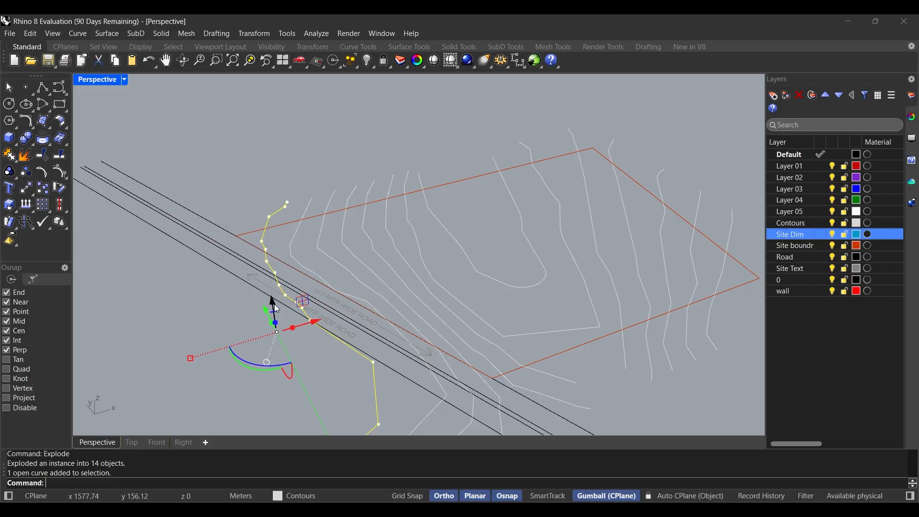
{"action": "left_click", "coordinate": [291, 242]}
{"action": "left_click", "coordinate": [313, 291]}
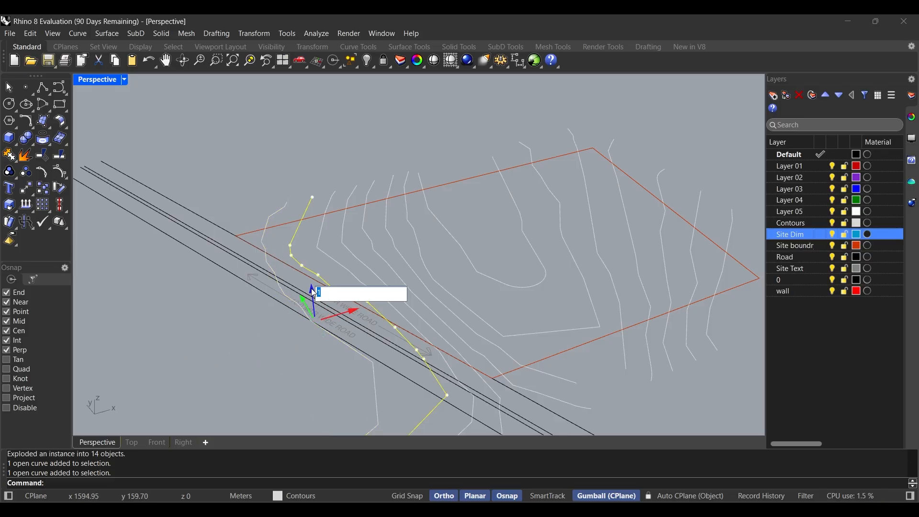
{"action": "key", "text": "Escape"}
Step: Hide the Site Text layer and select all the contours, leaving the site boundary and road out of the selection
{"action": "right_click_drag", "start_coordinate": [343, 286], "coordinate": [289, 348]}
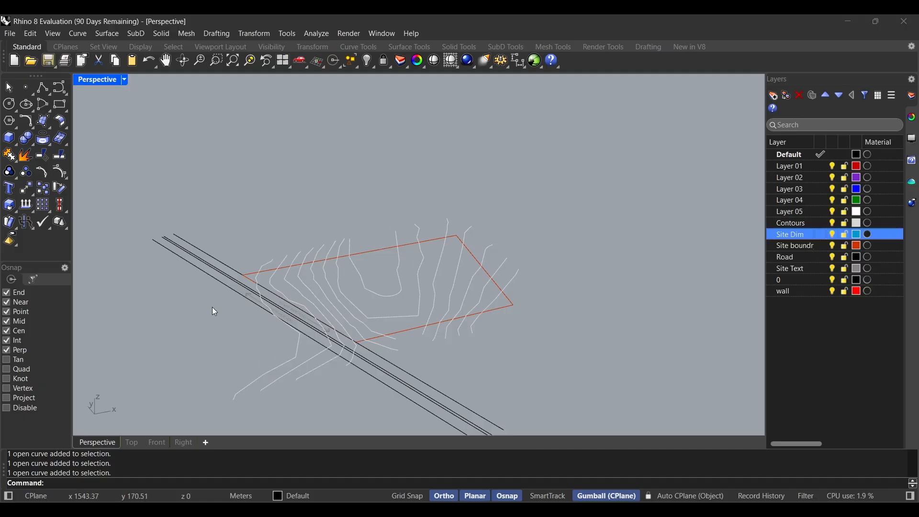
{"action": "scroll", "coordinate": [212, 306], "scroll_direction": "down", "scroll_amount": 2}
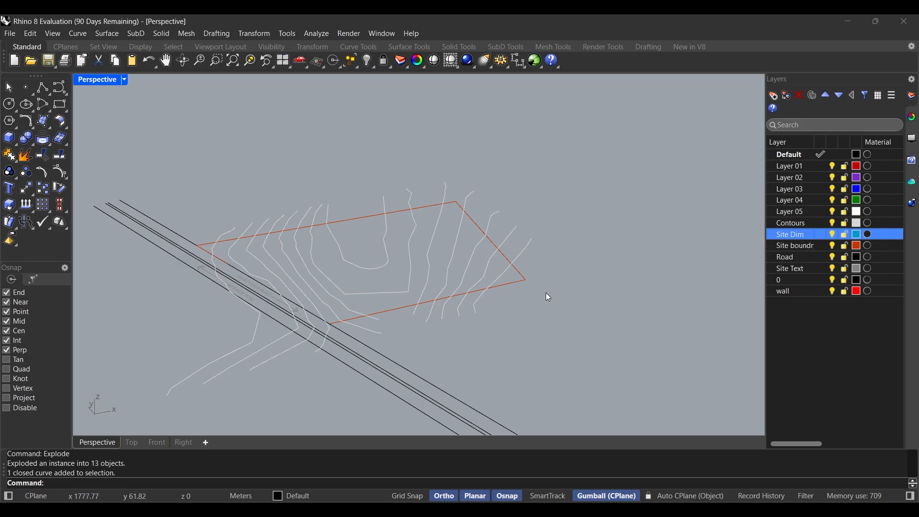
{"action": "scroll", "coordinate": [610, 275], "scroll_direction": "down", "scroll_amount": 1}
{"action": "scroll", "coordinate": [492, 263], "scroll_direction": "up", "scroll_amount": 1}
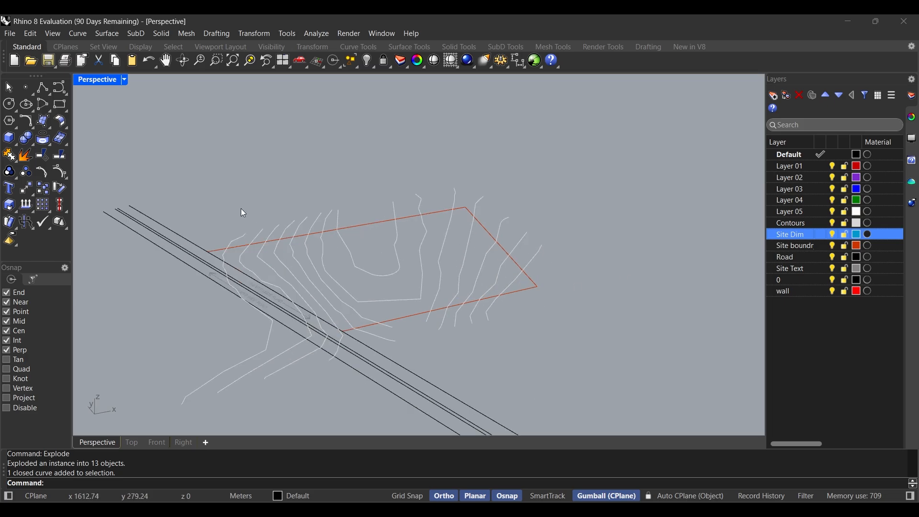
{"action": "left_click_drag", "start_coordinate": [134, 152], "coordinate": [637, 405]}
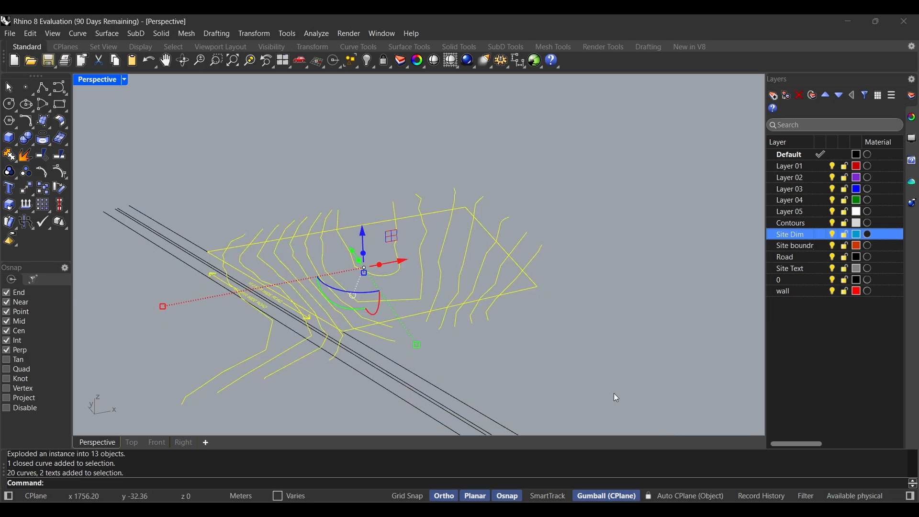
{"action": "left_click", "coordinate": [515, 292], "text": "ctrl"}
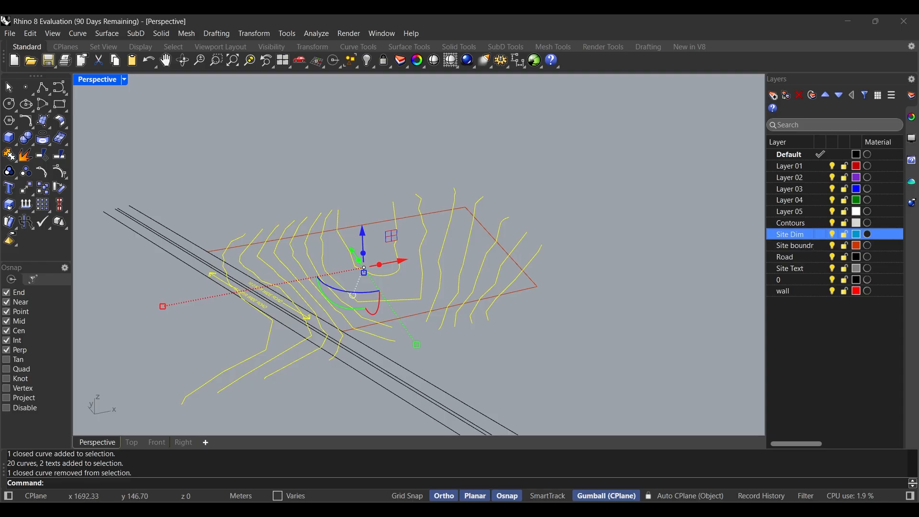
{"action": "right_click_drag", "start_coordinate": [339, 248], "coordinate": [437, 238]}
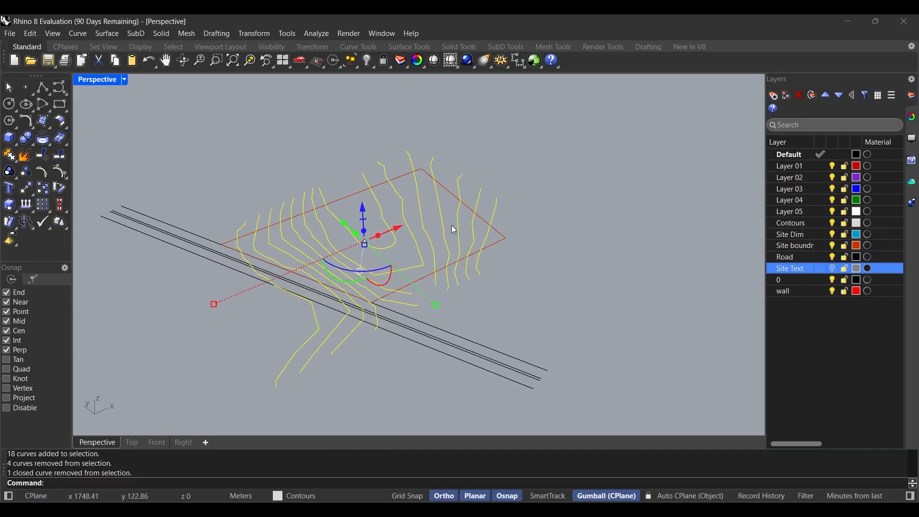
Step: Preview and create a Patch surface from the contours with sample point 2, 25 U and V spans and stiffness 2
{"action": "type", "text": "Patch"}
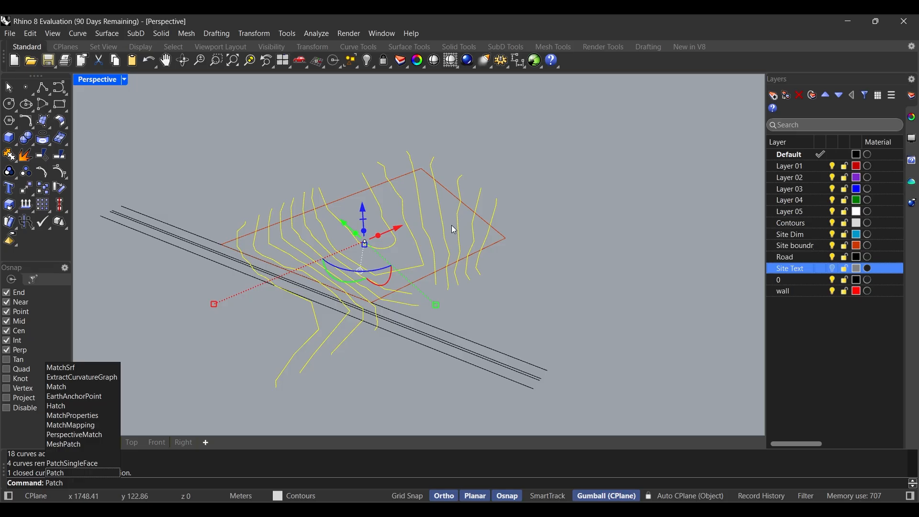
{"action": "key", "text": "Return"}
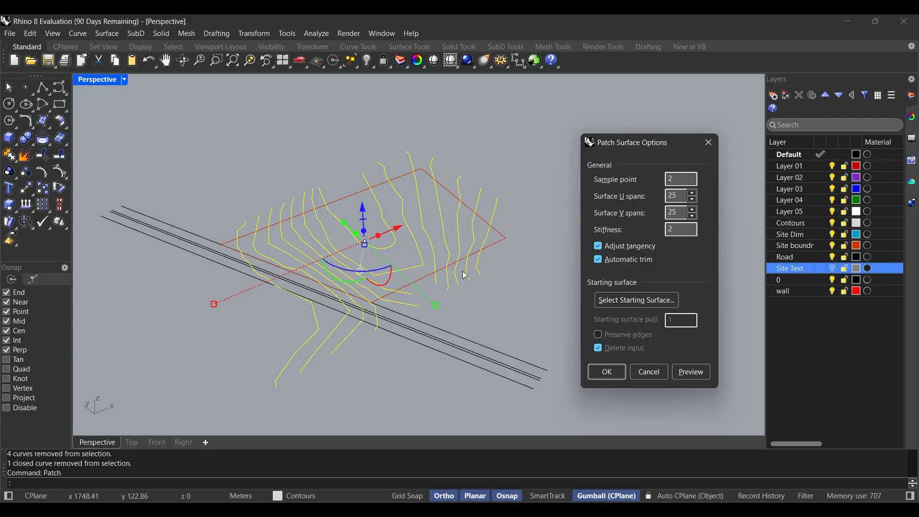
{"action": "left_click", "coordinate": [693, 371]}
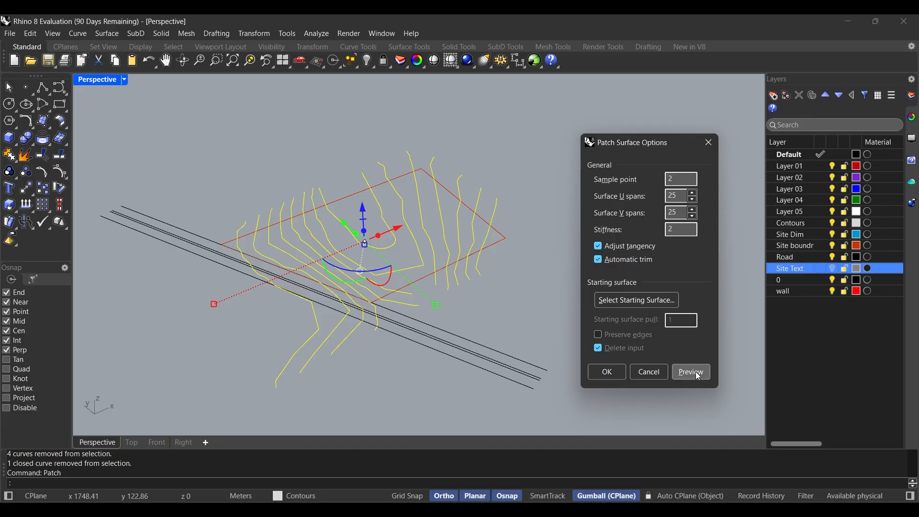
{"action": "right_click_drag", "start_coordinate": [481, 256], "coordinate": [296, 263]}
{"action": "right_click_drag", "start_coordinate": [446, 262], "coordinate": [396, 216]}
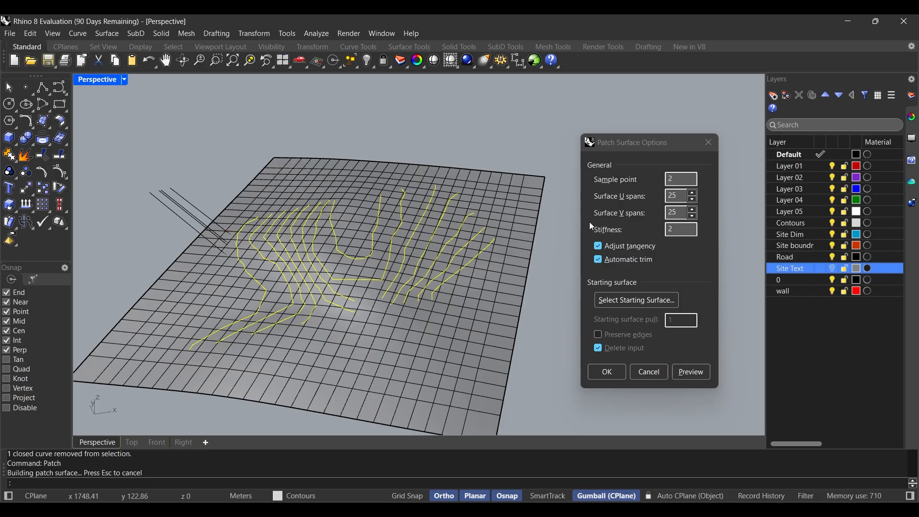
{"action": "right_click_drag", "start_coordinate": [360, 268], "coordinate": [445, 249]}
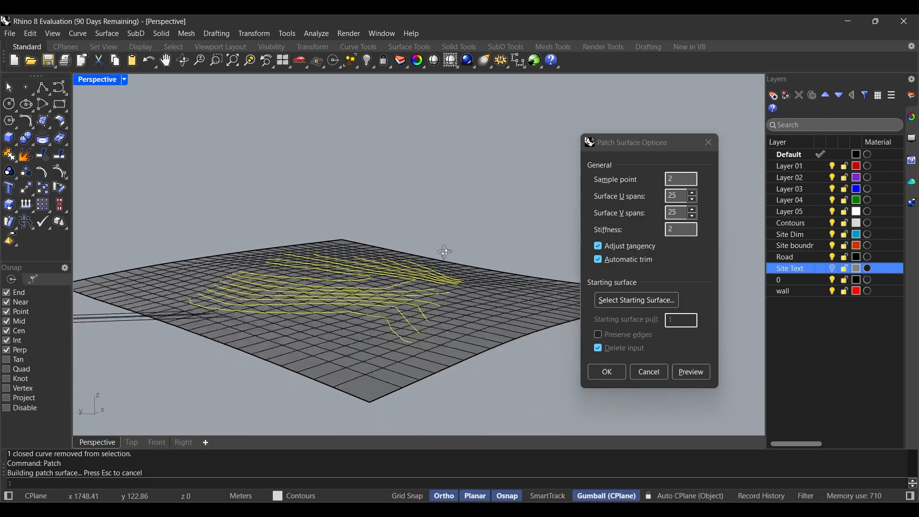
{"action": "left_click", "coordinate": [606, 372]}
Step: Trim away the part of the patch surface outside the site, using the site boundary curve as the cutting object
{"action": "right_click_drag", "start_coordinate": [555, 302], "coordinate": [502, 360]}
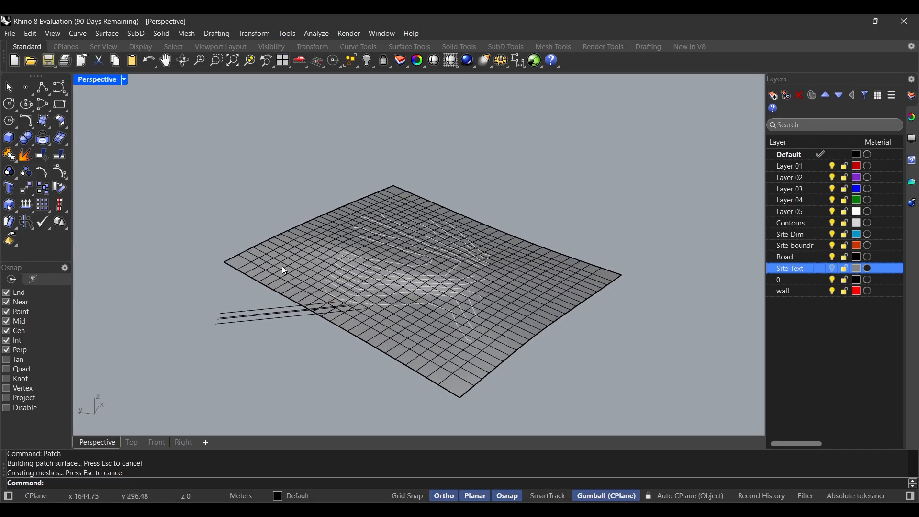
{"action": "right_click_drag", "start_coordinate": [513, 341], "coordinate": [520, 287]}
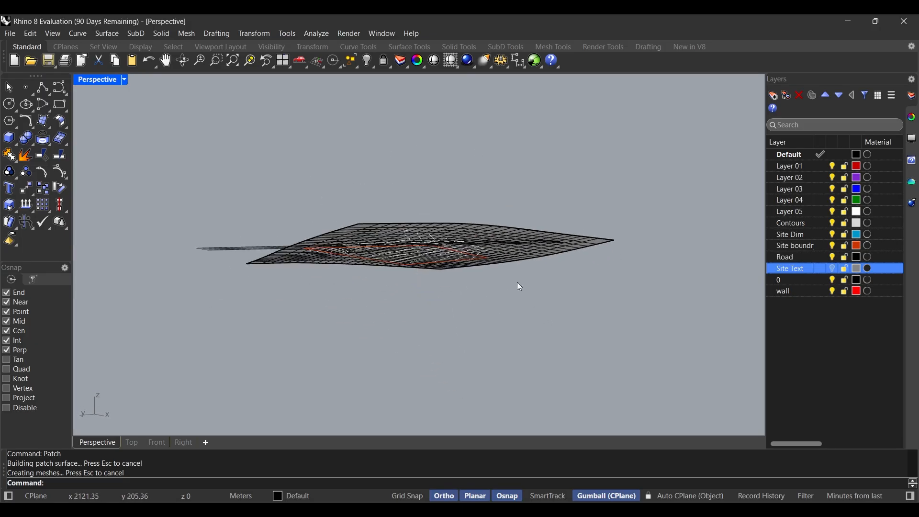
{"action": "scroll", "coordinate": [521, 287], "scroll_direction": "up", "scroll_amount": 3}
{"action": "left_click", "coordinate": [459, 245]}
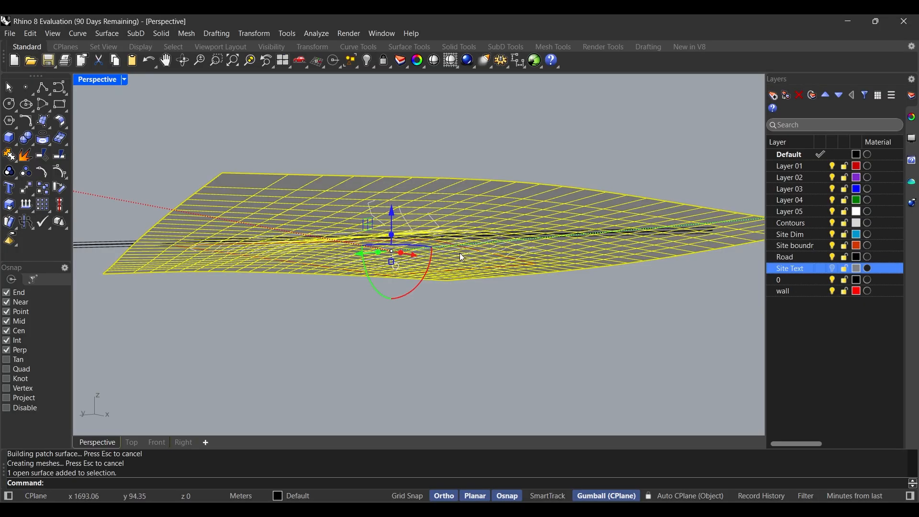
{"action": "key", "text": "Escape"}
{"action": "scroll", "coordinate": [461, 263], "scroll_direction": "up", "scroll_amount": 5}
{"action": "left_click", "coordinate": [456, 216]}
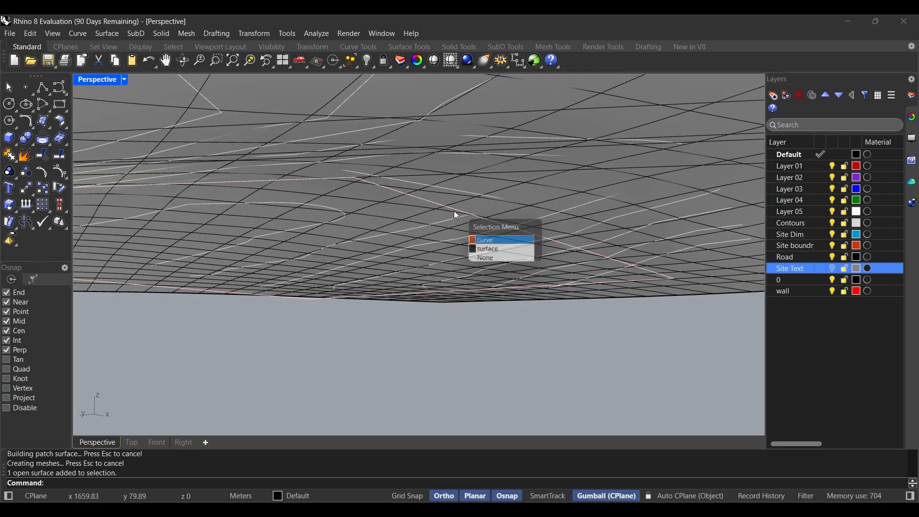
{"action": "left_click", "coordinate": [482, 240]}
{"action": "scroll", "coordinate": [482, 268], "scroll_direction": "down", "scroll_amount": 3}
{"action": "mouse_move", "coordinate": [481, 292]}
{"action": "right_mouse_down"}
{"action": "mouse_move", "coordinate": [448, 293]}
{"action": "mouse_move", "coordinate": [421, 317]}
{"action": "mouse_move", "coordinate": [418, 289]}
{"action": "mouse_move", "coordinate": [478, 282]}
{"action": "right_mouse_up"}
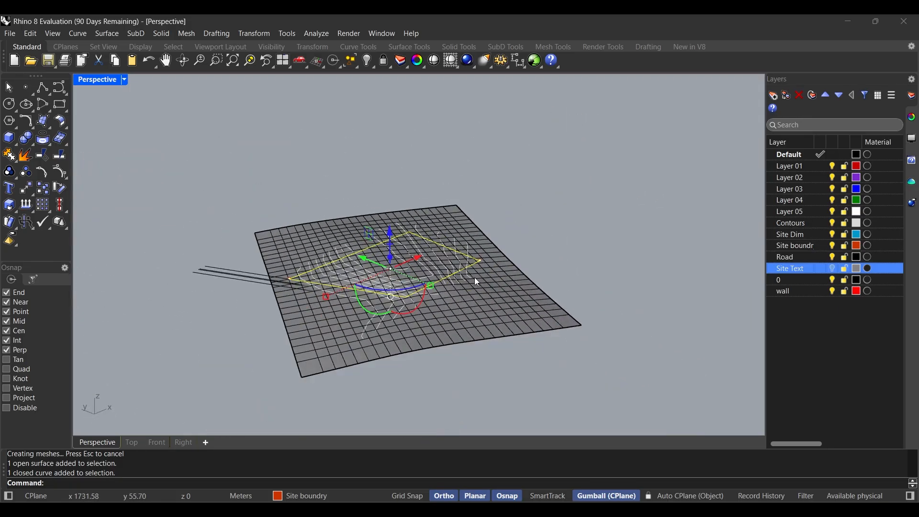
{"action": "type", "text": "Trim"}
{"action": "key", "text": "Return"}
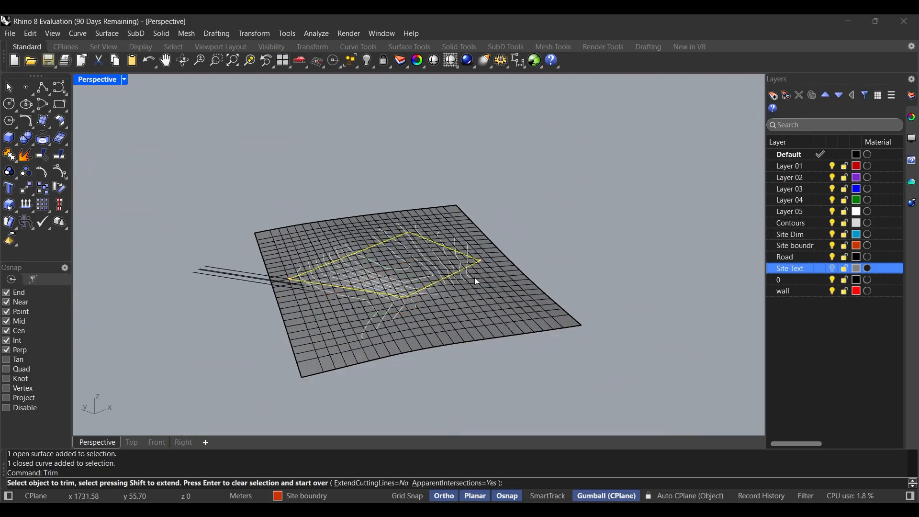
{"action": "left_click", "coordinate": [475, 302]}
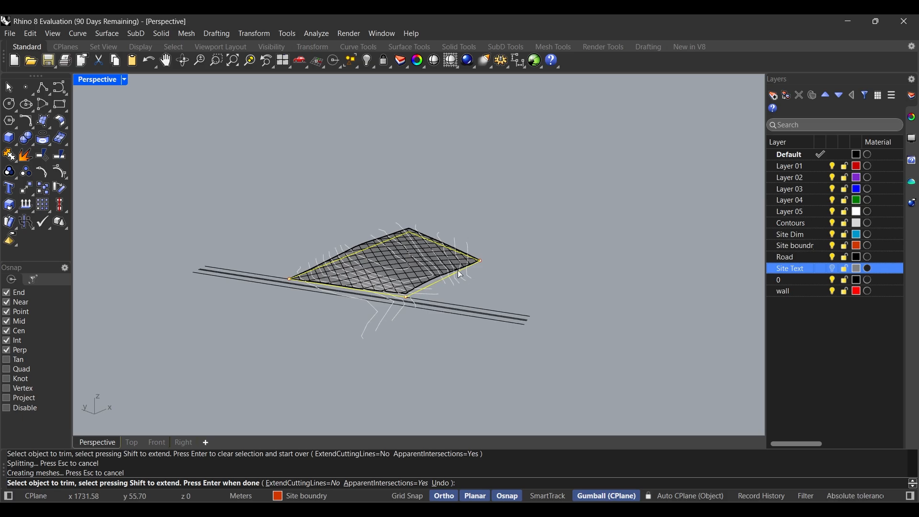
{"action": "scroll", "coordinate": [539, 264], "scroll_direction": "up", "scroll_amount": 2}
{"action": "key", "text": "Return"}
{"action": "left_click", "coordinate": [539, 264]}
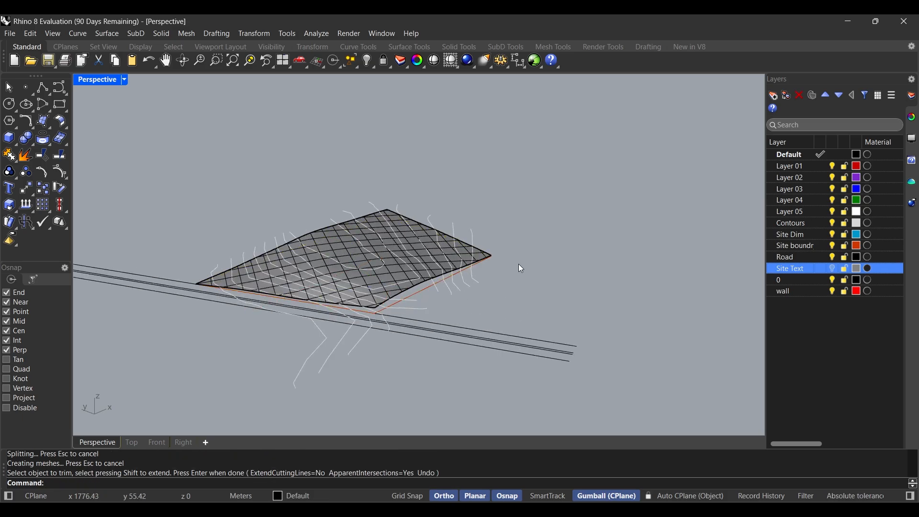
Step: Move the trimmed terrain surface together with the site boundary curve along the X axis, clear of the contours and road
{"action": "scroll", "coordinate": [434, 329], "scroll_direction": "down", "scroll_amount": 4}
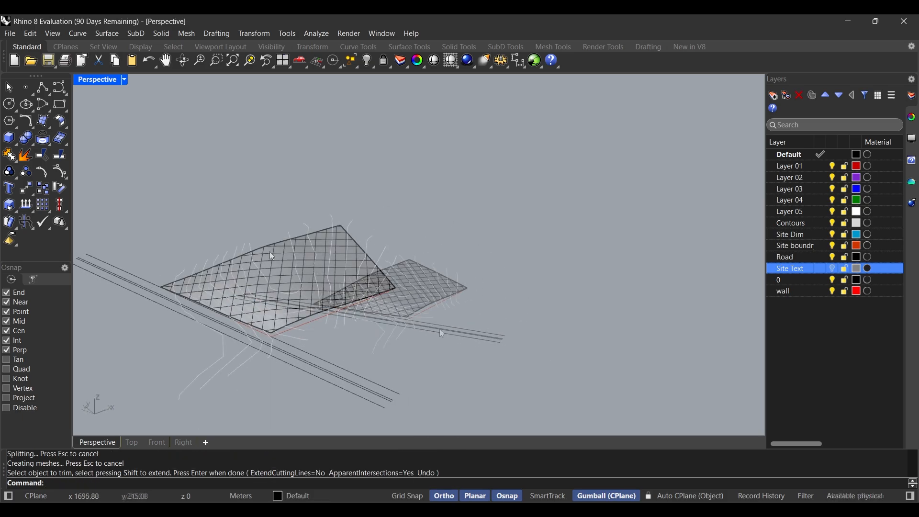
{"action": "scroll", "coordinate": [269, 251], "scroll_direction": "up", "scroll_amount": 2}
{"action": "left_click", "coordinate": [271, 278]}
{"action": "scroll", "coordinate": [304, 320], "scroll_direction": "down", "scroll_amount": 4}
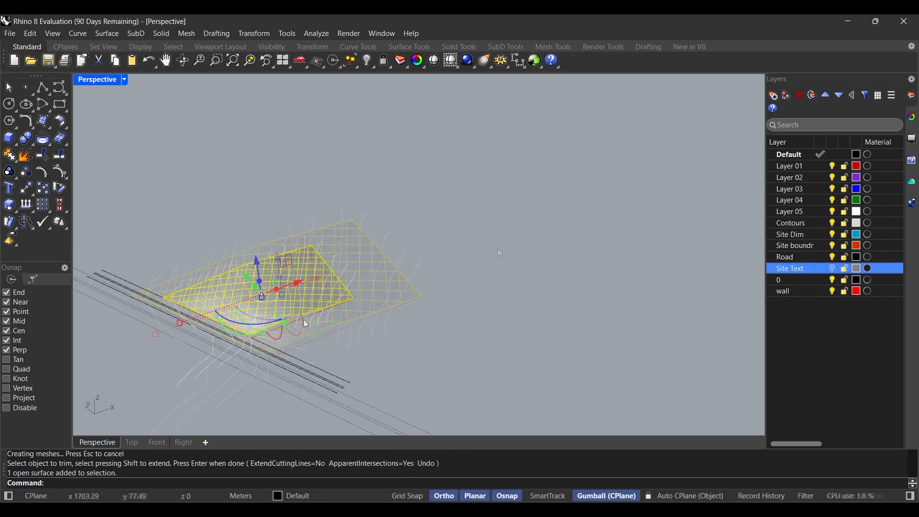
{"action": "scroll", "coordinate": [291, 325], "scroll_direction": "up", "scroll_amount": 4}
{"action": "scroll", "coordinate": [291, 324], "scroll_direction": "up", "scroll_amount": 2}
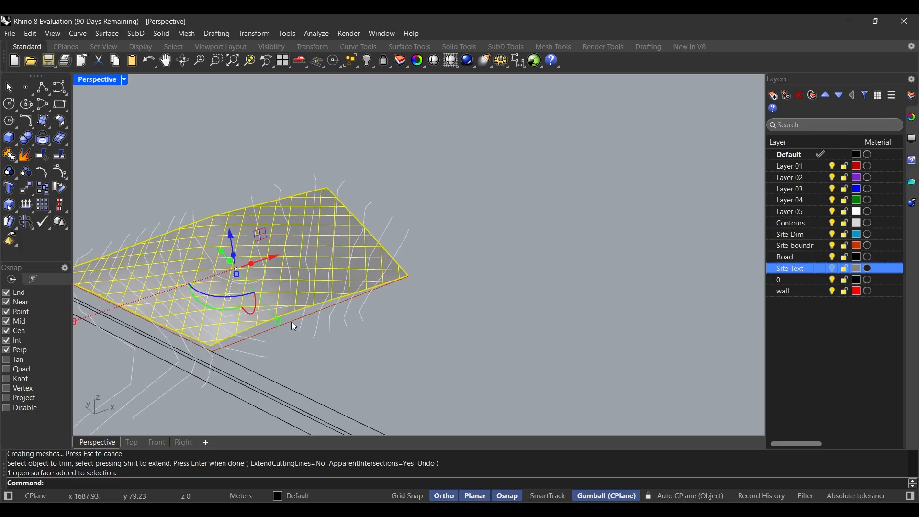
{"action": "left_click", "coordinate": [292, 322]}
{"action": "left_click", "coordinate": [290, 303]}
{"action": "left_click", "coordinate": [292, 319], "text": "shift"}
{"action": "scroll", "coordinate": [291, 320], "scroll_direction": "down", "scroll_amount": 6}
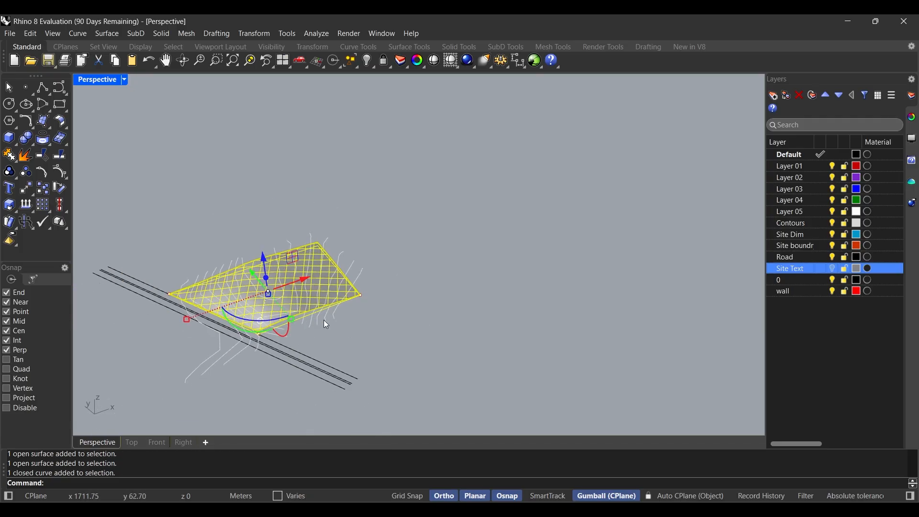
{"action": "right_click_drag", "start_coordinate": [433, 334], "coordinate": [384, 308]}
{"action": "scroll", "coordinate": [303, 280], "scroll_direction": "down", "scroll_amount": 1}
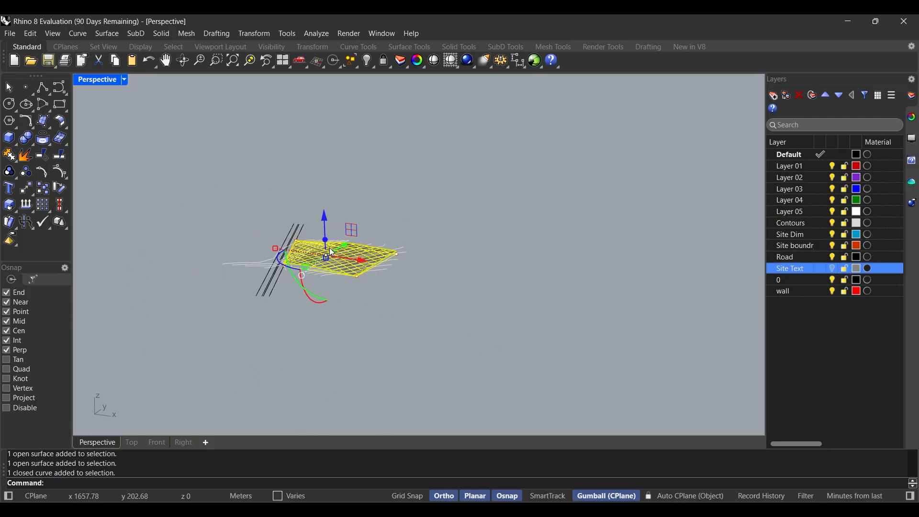
{"action": "right_click_drag", "start_coordinate": [309, 275], "coordinate": [341, 277]}
{"action": "scroll", "coordinate": [340, 276], "scroll_direction": "up", "scroll_amount": 2}
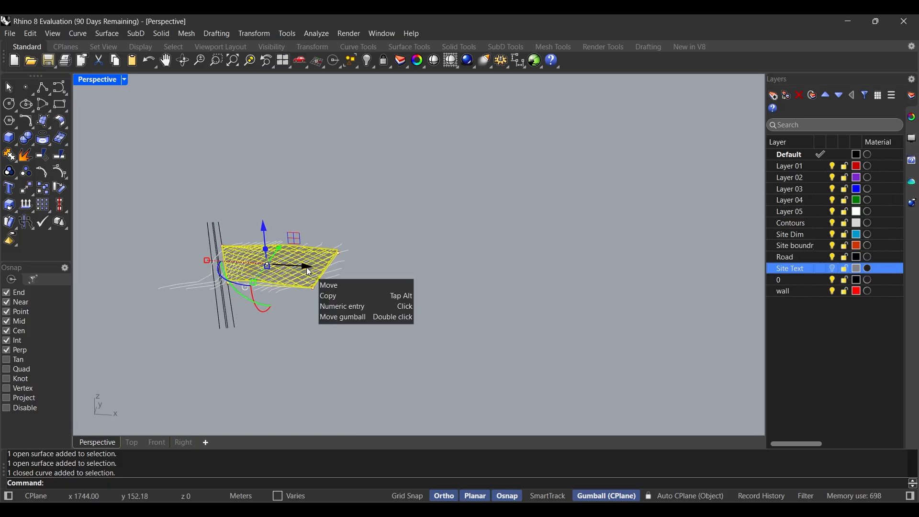
{"action": "left_click_drag", "start_coordinate": [307, 267], "coordinate": [617, 280]}
{"action": "left_click", "coordinate": [604, 335]}
{"action": "scroll", "coordinate": [635, 290], "scroll_direction": "up", "scroll_amount": 6}
{"action": "right_click_drag", "start_coordinate": [403, 299], "coordinate": [443, 325]}
{"action": "scroll", "coordinate": [468, 272], "scroll_direction": "down", "scroll_amount": 3}
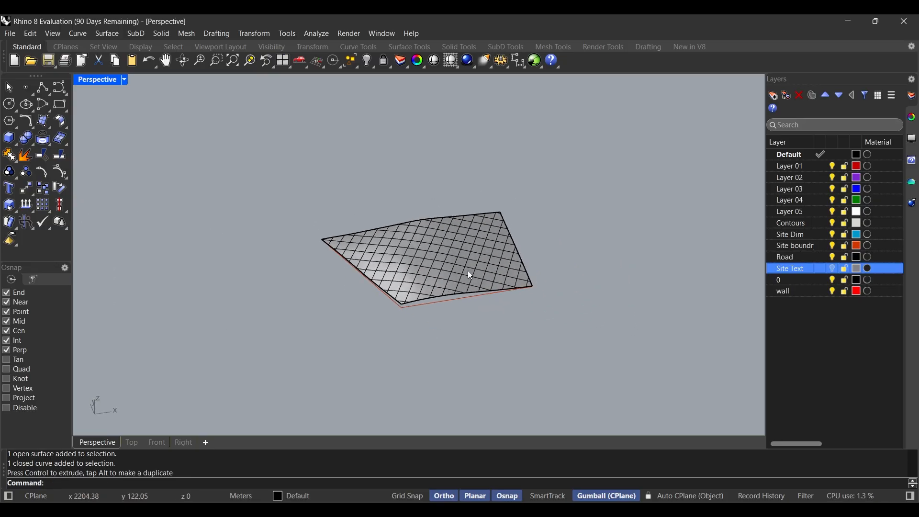
Step: Undo the Gumball extrusion and extrude the site boundary curve about 64 m upward as an open surface with ExtrudeCrv
{"action": "right_click_drag", "start_coordinate": [471, 276], "coordinate": [319, 378]}
{"action": "right_click_drag", "start_coordinate": [559, 252], "coordinate": [469, 336]}
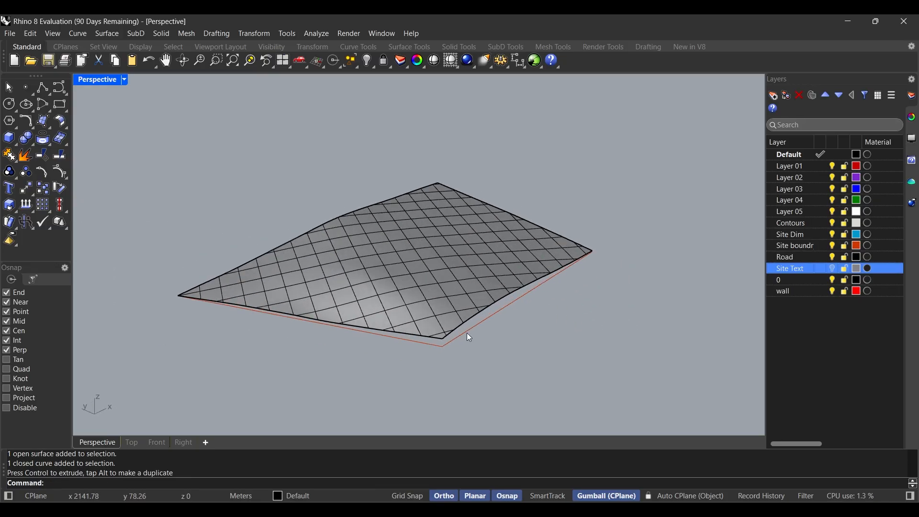
{"action": "key", "text": "ctrl+z"}
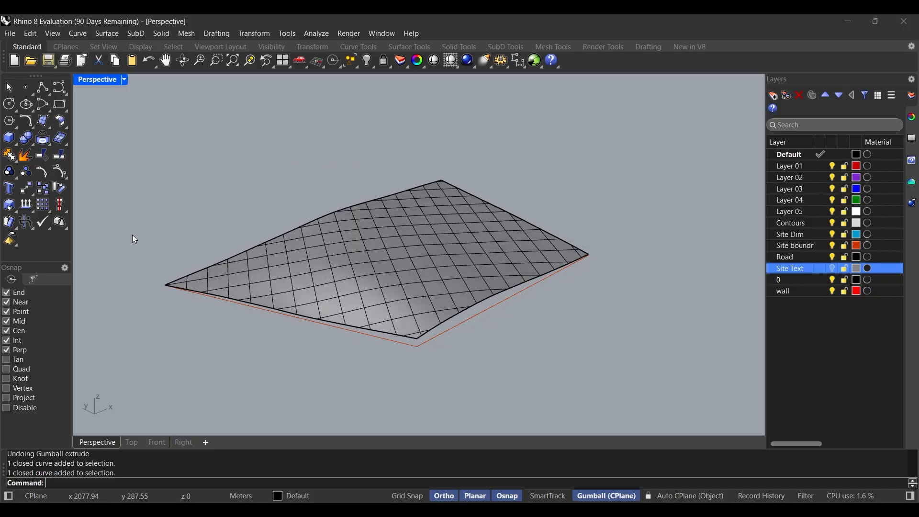
{"action": "left_click", "coordinate": [447, 334]}
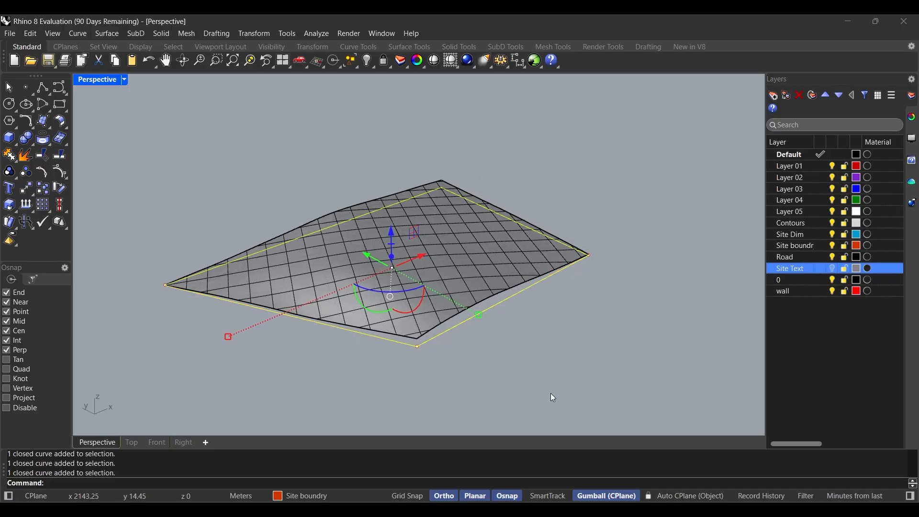
{"action": "type", "text": "ExtrudeCrv"}
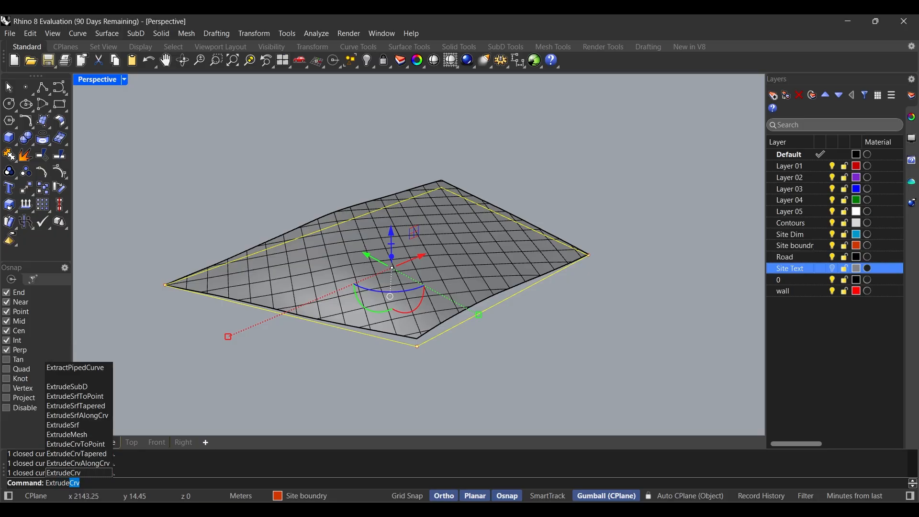
{"action": "key", "text": "Return"}
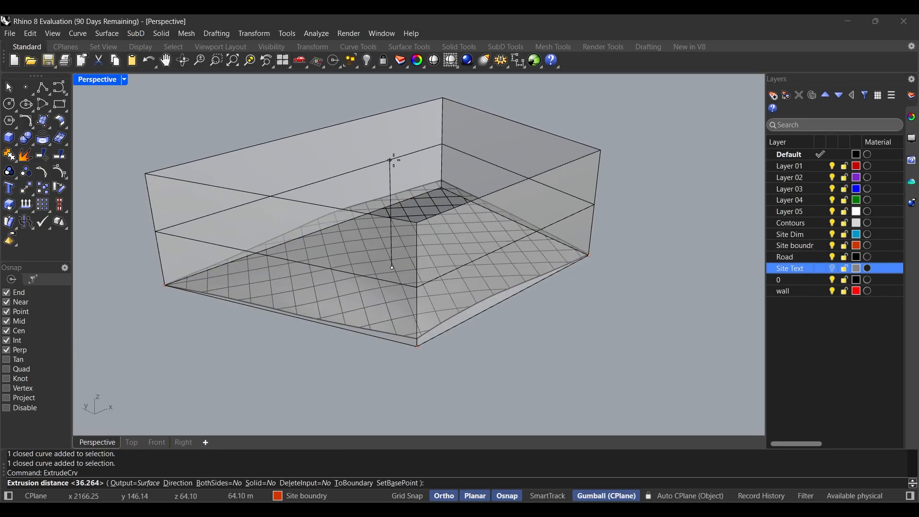
{"action": "left_click", "coordinate": [393, 160]}
{"action": "scroll", "coordinate": [507, 328], "scroll_direction": "down", "scroll_amount": 4}
{"action": "left_click", "coordinate": [508, 329]}
{"action": "middle_click", "coordinate": [578, 296]}
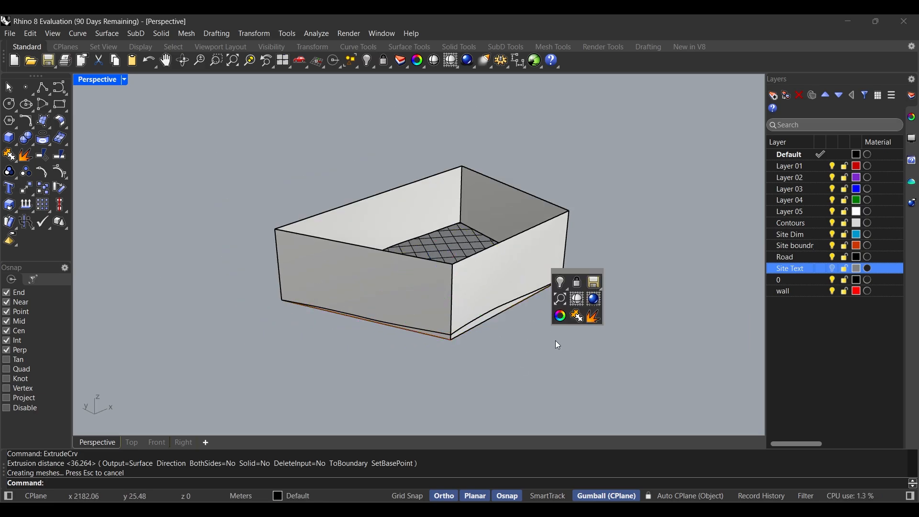
Step: Trim away the part of the extruded boundary walls above the terrain, using the terrain surface as the cutting object
{"action": "right_click_drag", "start_coordinate": [608, 232], "coordinate": [679, 209]}
{"action": "left_click", "coordinate": [487, 221]}
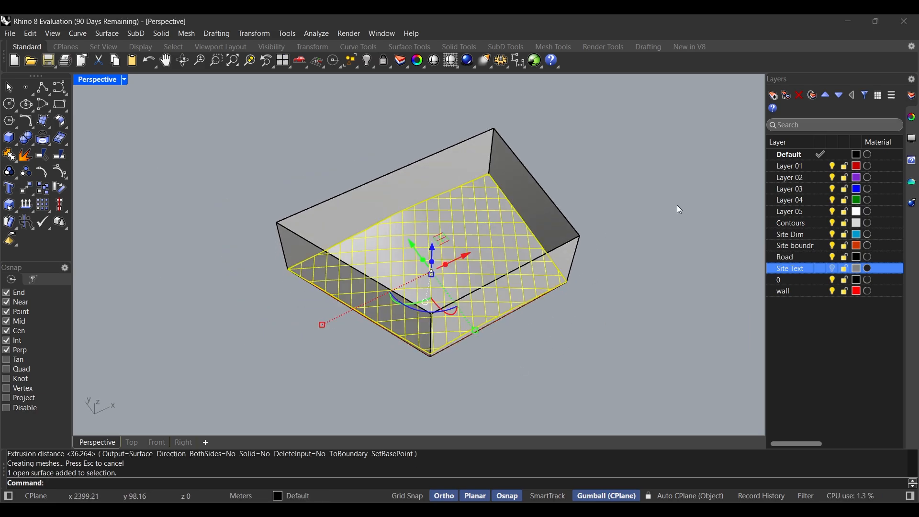
{"action": "key", "text": "Return"}
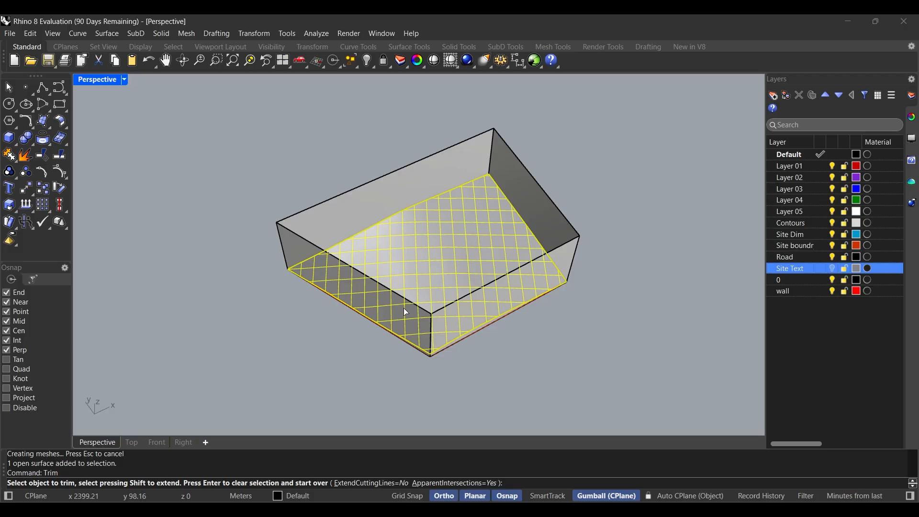
{"action": "left_click", "coordinate": [448, 166]}
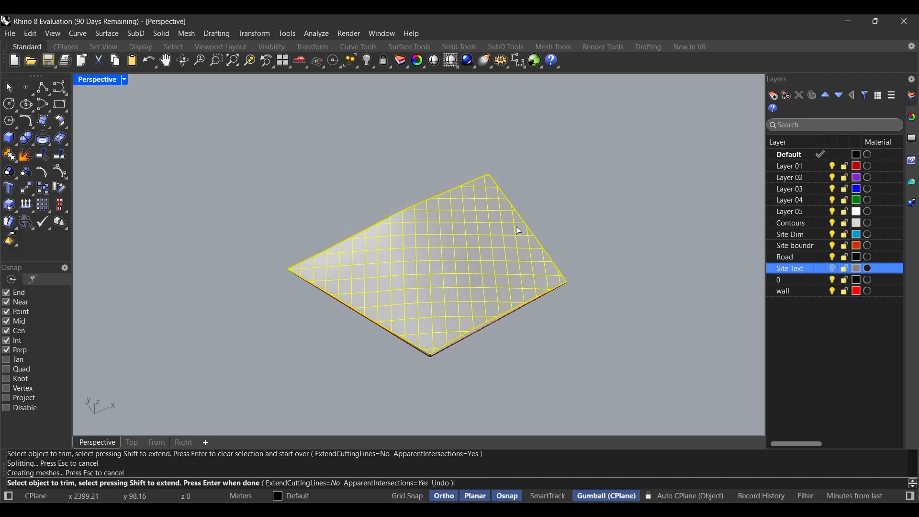
{"action": "right_click_drag", "start_coordinate": [525, 346], "coordinate": [561, 313]}
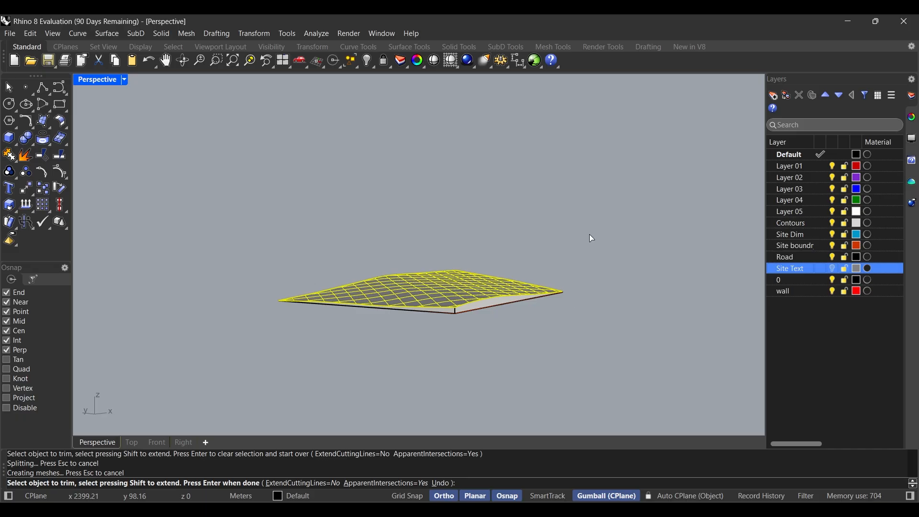
{"action": "key", "text": "Return"}
{"action": "left_click", "coordinate": [536, 313]}
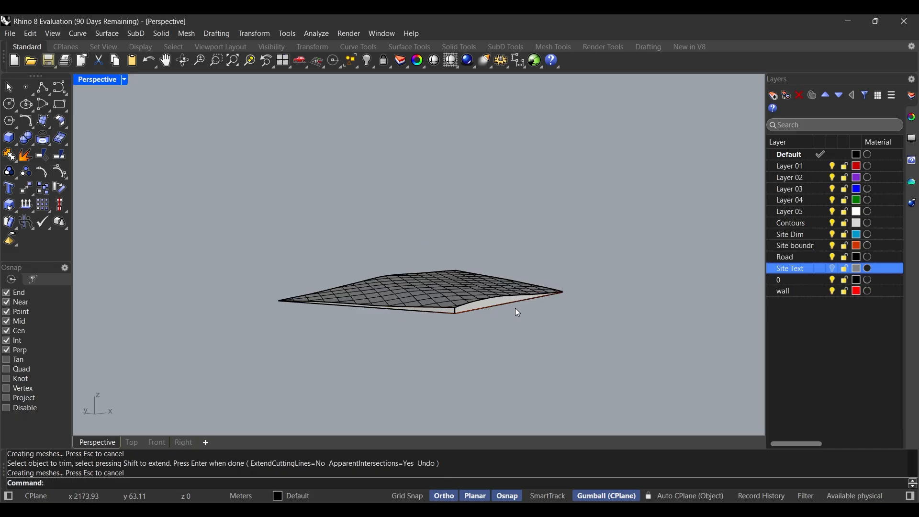
Step: Examine the terrain surface and trimmed boundary walls from several sides, selecting them to check whether they are separate objects
{"action": "scroll", "coordinate": [471, 281], "scroll_direction": "up", "scroll_amount": 4}
{"action": "right_click_drag", "start_coordinate": [495, 344], "coordinate": [441, 286]}
{"action": "left_click", "coordinate": [439, 281]}
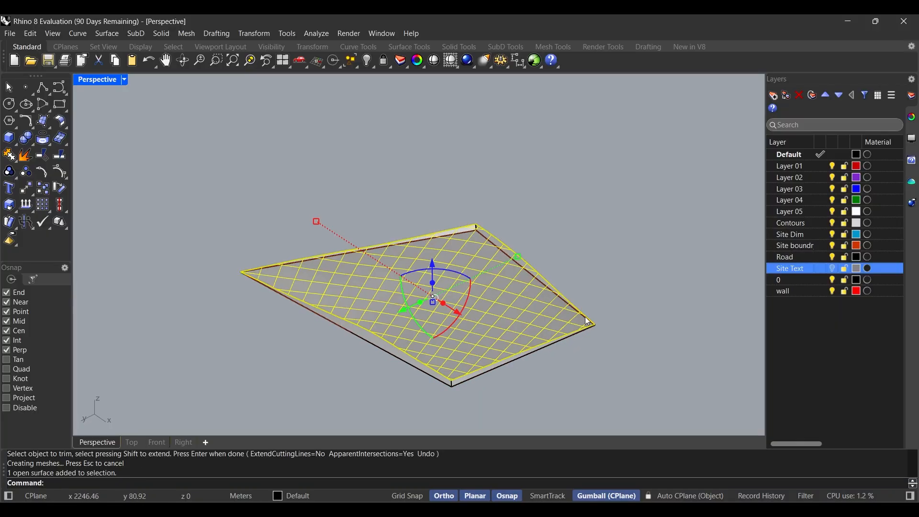
{"action": "left_click", "coordinate": [602, 235]}
{"action": "right_click_drag", "start_coordinate": [602, 234], "coordinate": [530, 301]}
{"action": "left_click_drag", "start_coordinate": [601, 373], "coordinate": [385, 212]}
{"action": "scroll", "coordinate": [432, 297], "scroll_direction": "up", "scroll_amount": 4}
{"action": "left_click", "coordinate": [428, 265]}
{"action": "scroll", "coordinate": [486, 309], "scroll_direction": "up", "scroll_amount": 4}
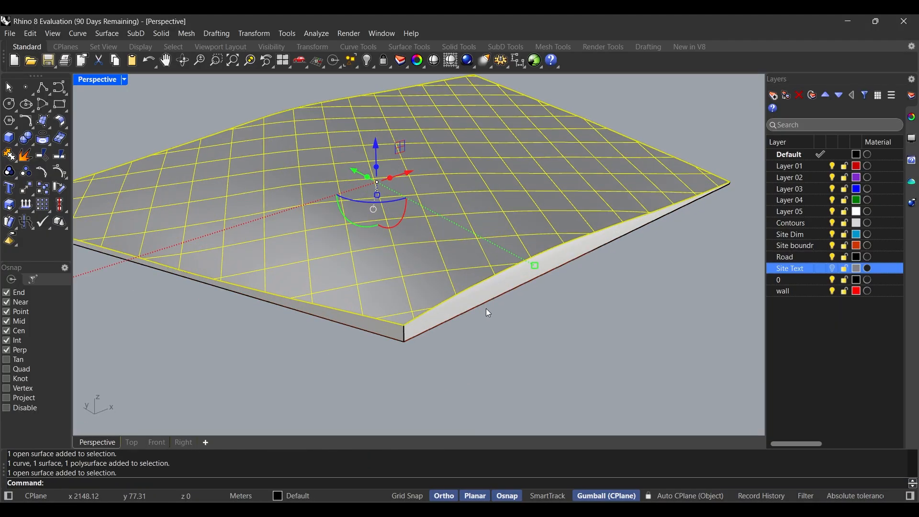
{"action": "left_click", "coordinate": [481, 302], "text": "shift"}
{"action": "left_click", "coordinate": [460, 329]}
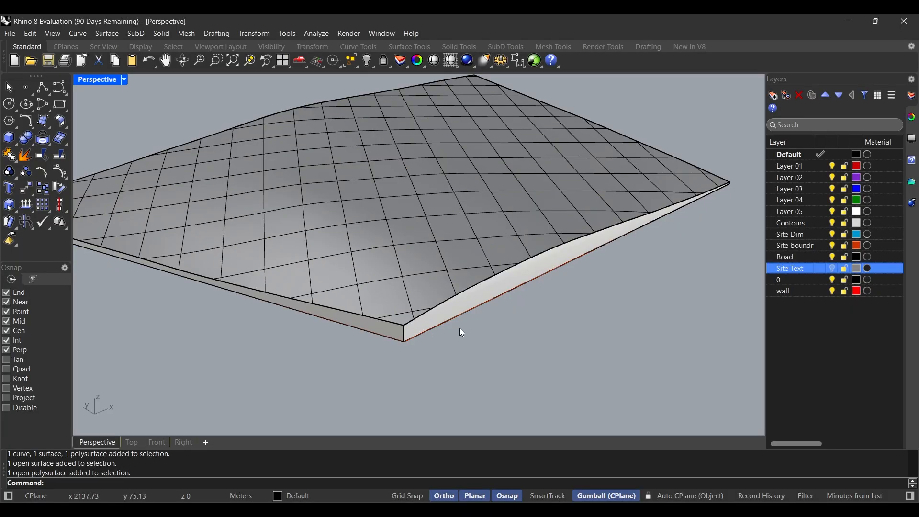
Step: Join the terrain surface and the trimmed boundary walls into one polysurface
{"action": "left_click", "coordinate": [467, 291]}
{"action": "left_click", "coordinate": [470, 292], "text": "shift"}
{"action": "scroll", "coordinate": [412, 335], "scroll_direction": "down", "scroll_amount": 2}
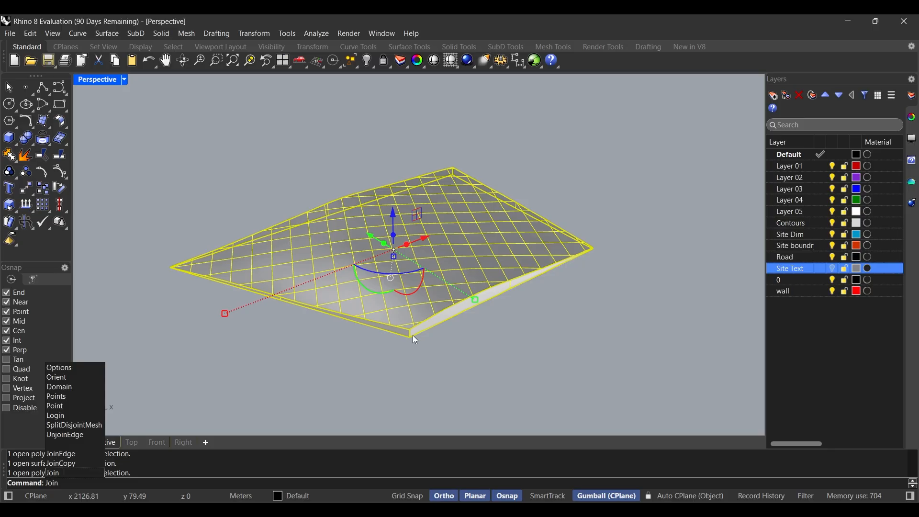
{"action": "key", "text": "Return"}
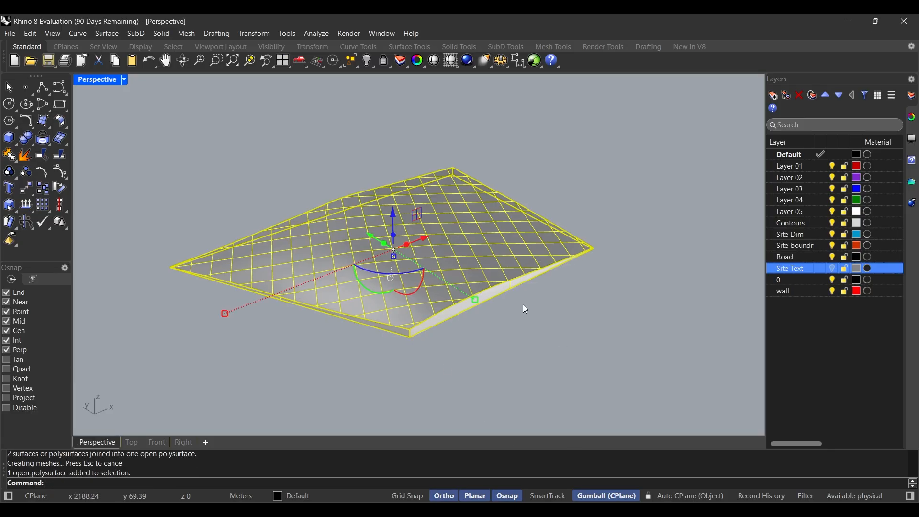
Step: Cap the open underside of the joined terrain polysurface to close it into a solid
{"action": "right_click_drag", "start_coordinate": [524, 307], "coordinate": [511, 340]}
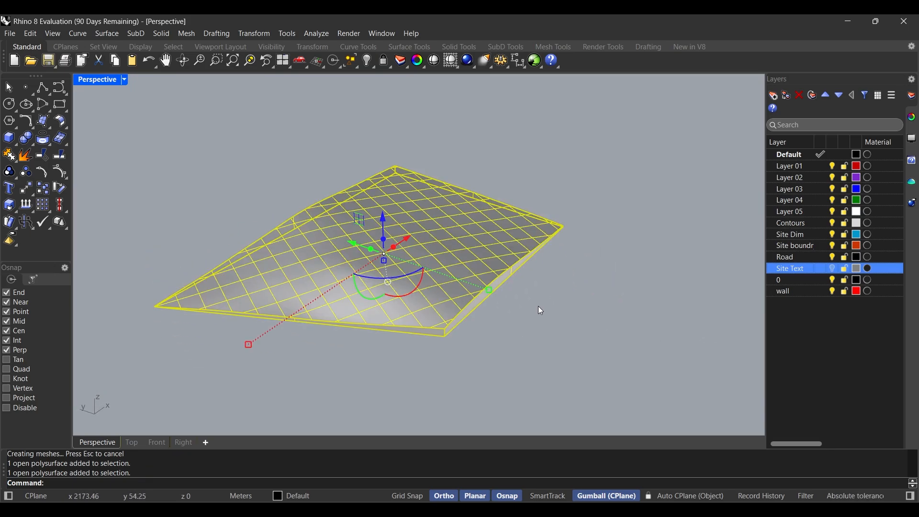
{"action": "type", "text": "ap"}
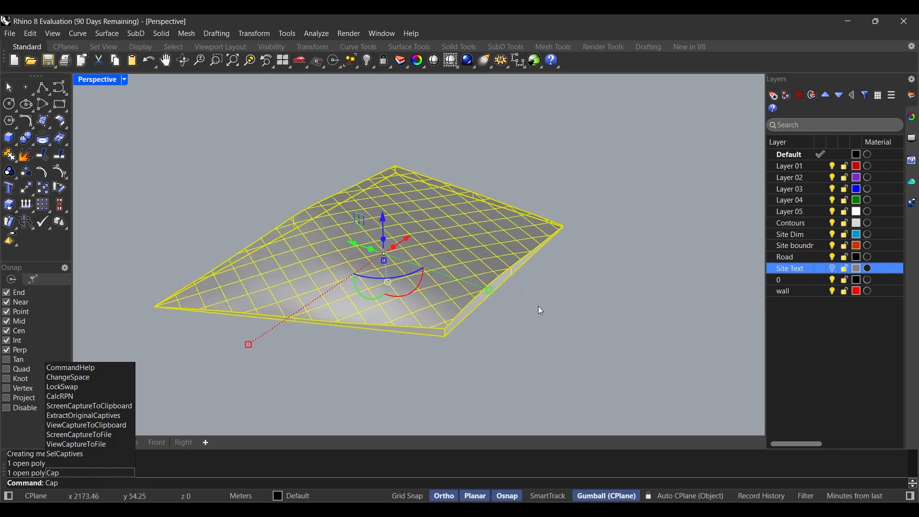
{"action": "key", "text": "Return"}
{"action": "mouse_move", "coordinate": [510, 298]}
{"action": "right_mouse_down"}
{"action": "mouse_move", "coordinate": [476, 210]}
{"action": "mouse_move", "coordinate": [501, 288]}
{"action": "right_mouse_up"}
{"action": "key", "text": "Escape"}
Step: Review the capped terrain solid and switch to PureRef to examine the stepped contour model reference
{"action": "right_click_drag", "start_coordinate": [517, 337], "coordinate": [457, 275]}
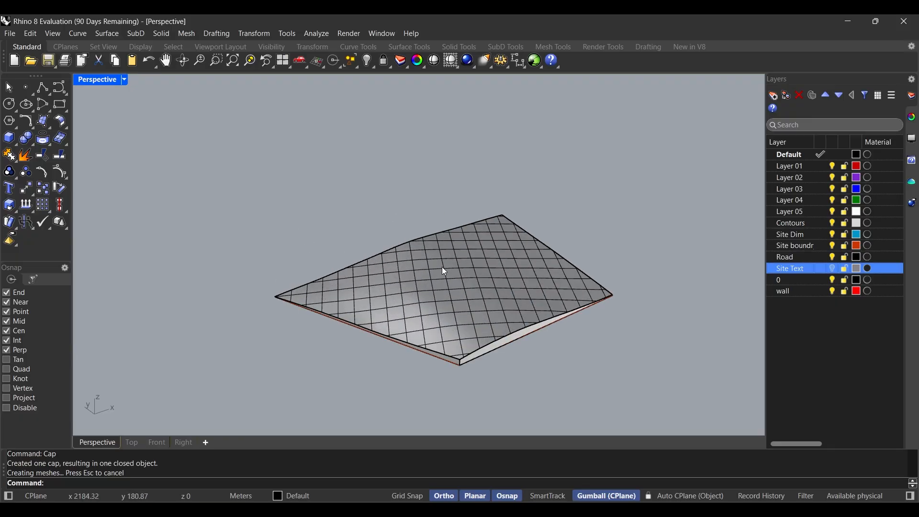
{"action": "right_click_drag", "start_coordinate": [536, 321], "coordinate": [461, 289]}
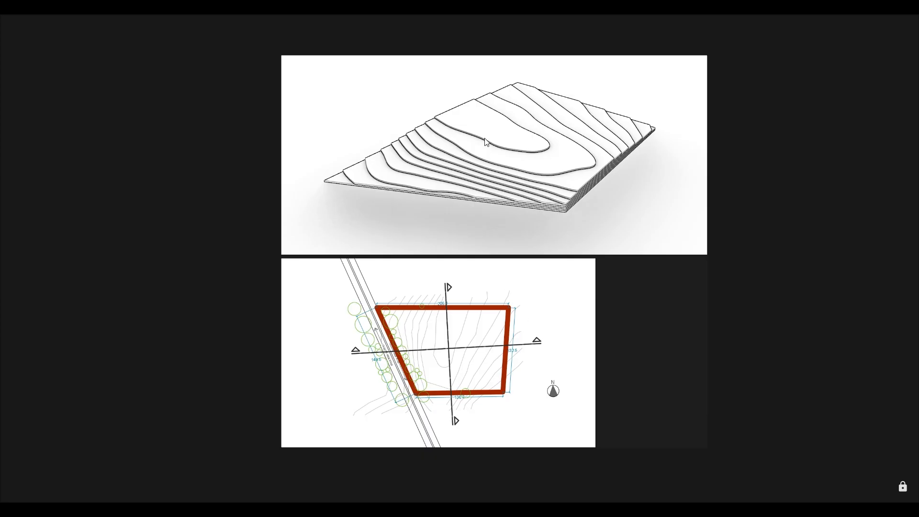
{"action": "scroll", "coordinate": [486, 141], "scroll_direction": "up", "scroll_amount": 5}
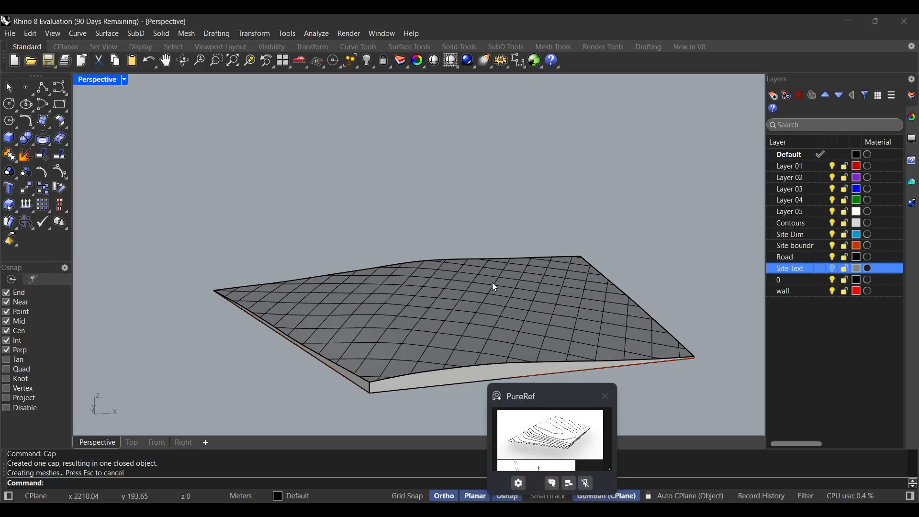
Step: Back in Rhino, duplicate the closed terrain solid along the X axis, placing the copy clear of the original
{"action": "right_click_drag", "start_coordinate": [492, 282], "coordinate": [359, 317]}
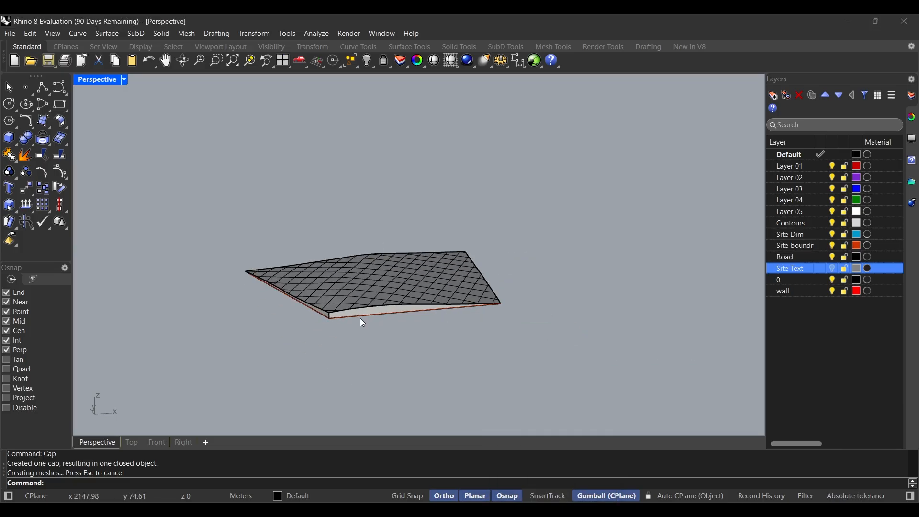
{"action": "scroll", "coordinate": [360, 318], "scroll_direction": "down", "scroll_amount": 3}
{"action": "left_click", "coordinate": [389, 285]}
{"action": "right_click_drag", "start_coordinate": [389, 285], "coordinate": [383, 306]}
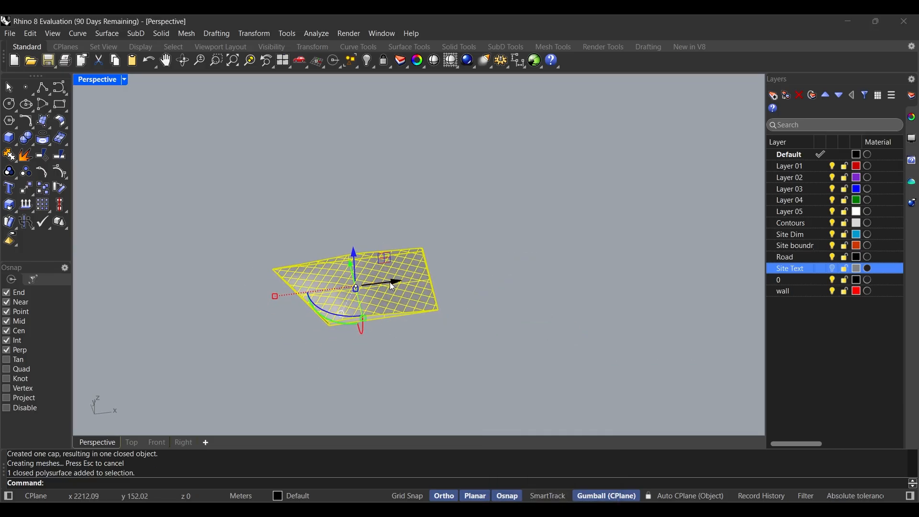
{"action": "left_click_drag", "start_coordinate": [389, 282], "coordinate": [673, 248]}
{"action": "left_click", "coordinate": [546, 360]}
{"action": "scroll", "coordinate": [307, 268], "scroll_direction": "down", "scroll_amount": 4}
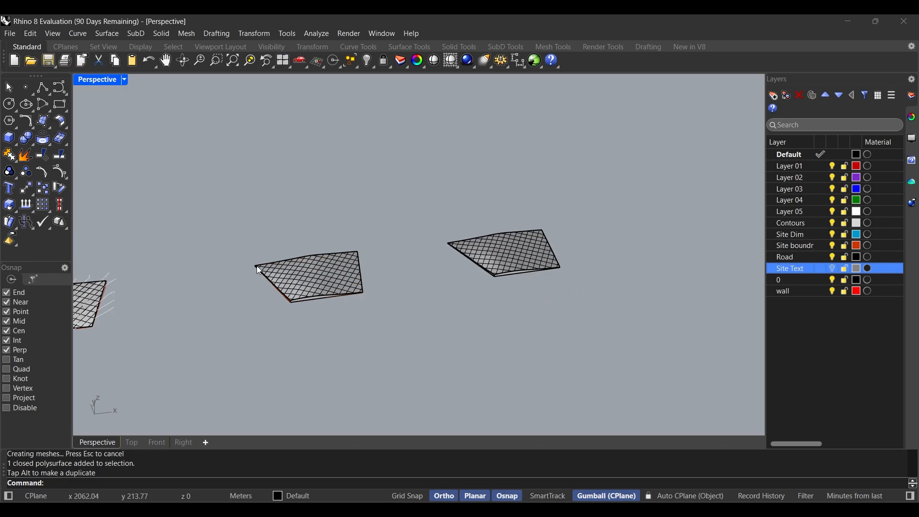
Step: Start the Contour command on the copied terrain solid, with its lower corner as base point and the vertical corner edge as direction
{"action": "scroll", "coordinate": [507, 225], "scroll_direction": "up", "scroll_amount": 4}
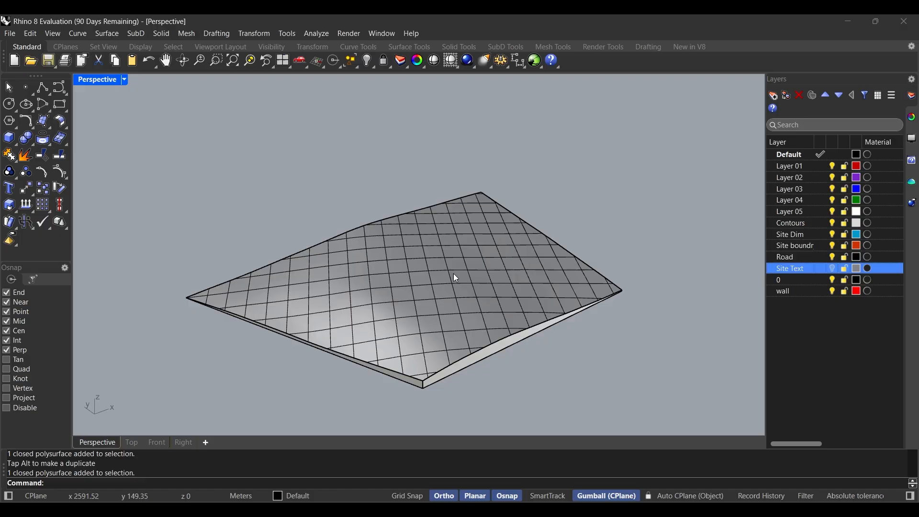
{"action": "left_click", "coordinate": [454, 274]}
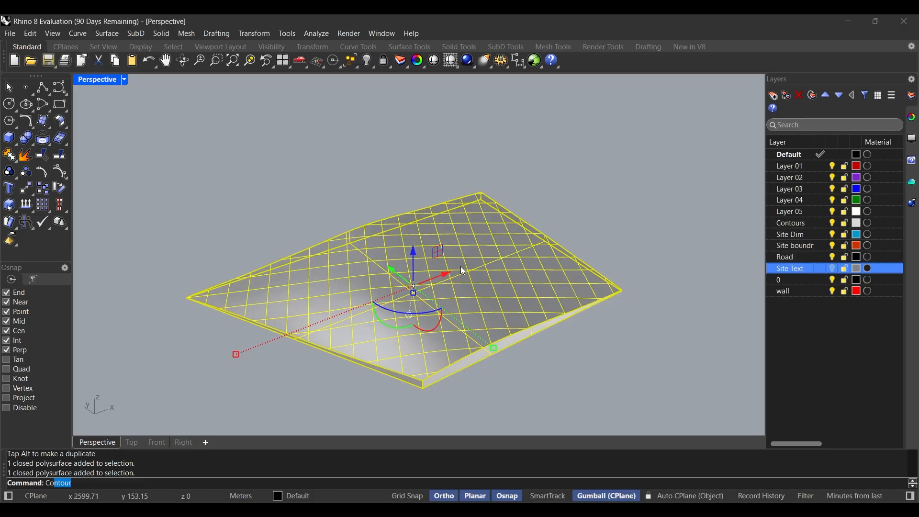
{"action": "type", "text": "Contour"}
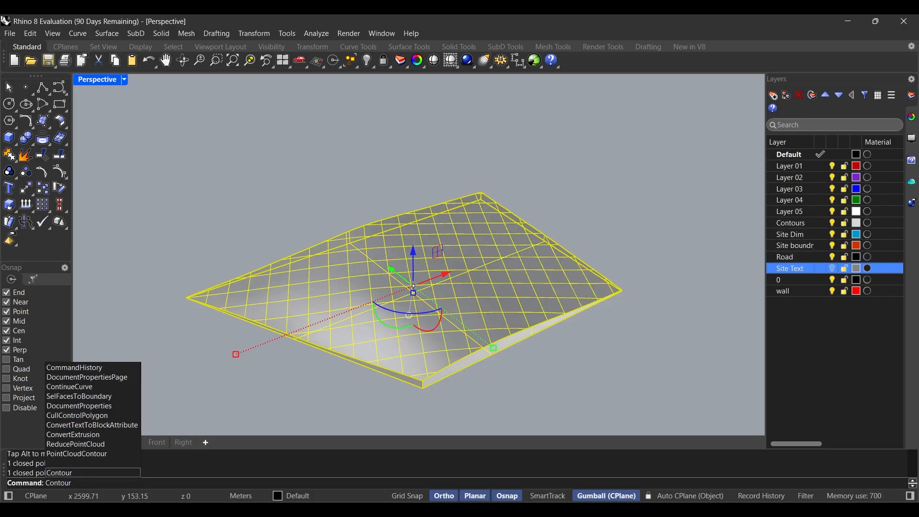
{"action": "key", "text": "Return"}
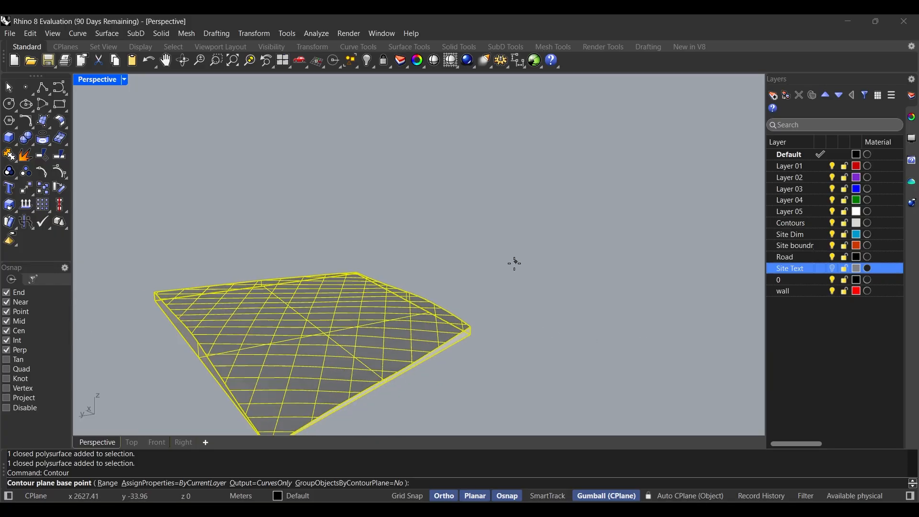
{"action": "right_click_drag", "start_coordinate": [349, 309], "coordinate": [388, 294]}
{"action": "scroll", "coordinate": [410, 311], "scroll_direction": "down", "scroll_amount": 6}
{"action": "right_click_drag", "start_coordinate": [410, 329], "coordinate": [584, 341]}
{"action": "scroll", "coordinate": [573, 331], "scroll_direction": "up", "scroll_amount": 7}
{"action": "scroll", "coordinate": [585, 341], "scroll_direction": "up", "scroll_amount": 3}
{"action": "scroll", "coordinate": [582, 320], "scroll_direction": "down", "scroll_amount": 3}
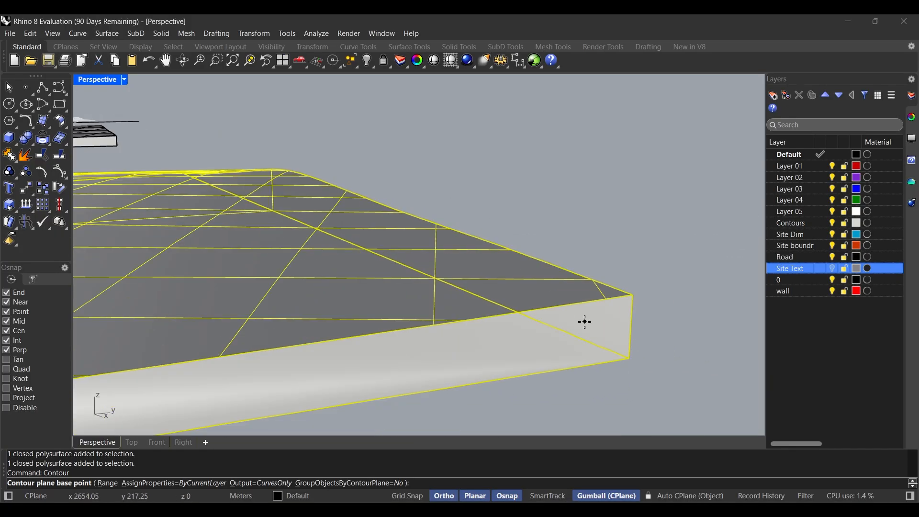
{"action": "scroll", "coordinate": [535, 259], "scroll_direction": "down", "scroll_amount": 2}
{"action": "scroll", "coordinate": [580, 290], "scroll_direction": "up", "scroll_amount": 2}
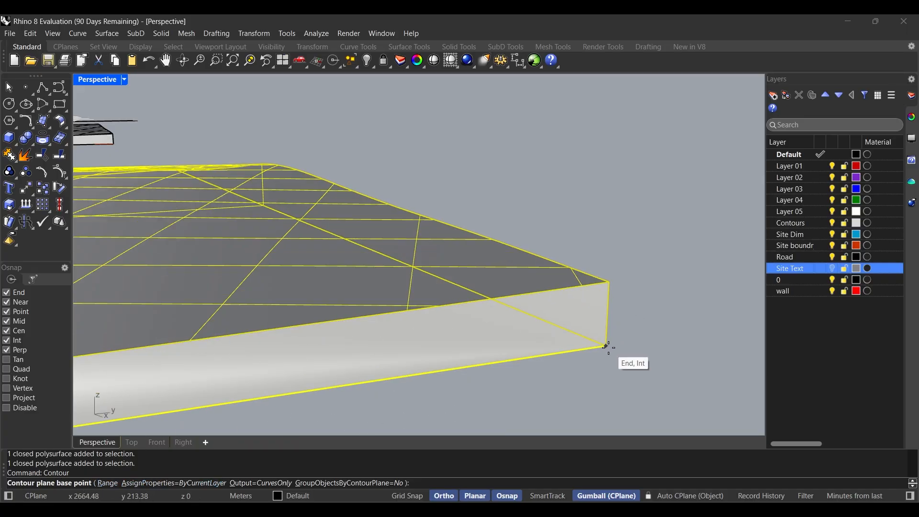
{"action": "left_click", "coordinate": [606, 345]}
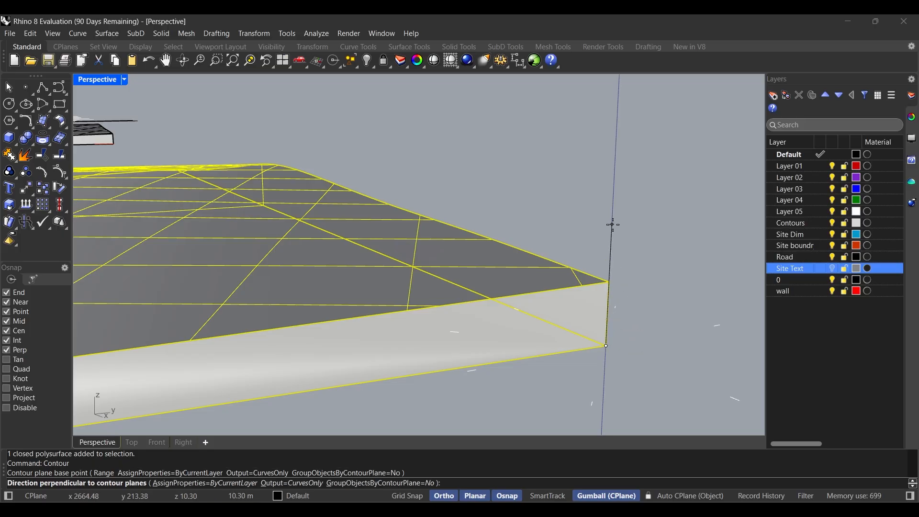
{"action": "left_click", "coordinate": [609, 282]}
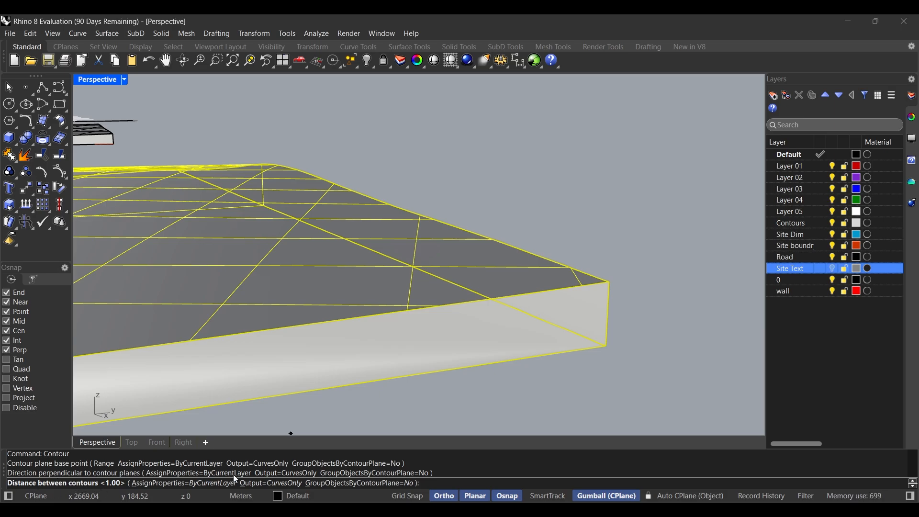
Step: Generate the contour curves with a distance of 1 m between them
{"action": "scroll", "coordinate": [560, 250], "scroll_direction": "down", "scroll_amount": 5}
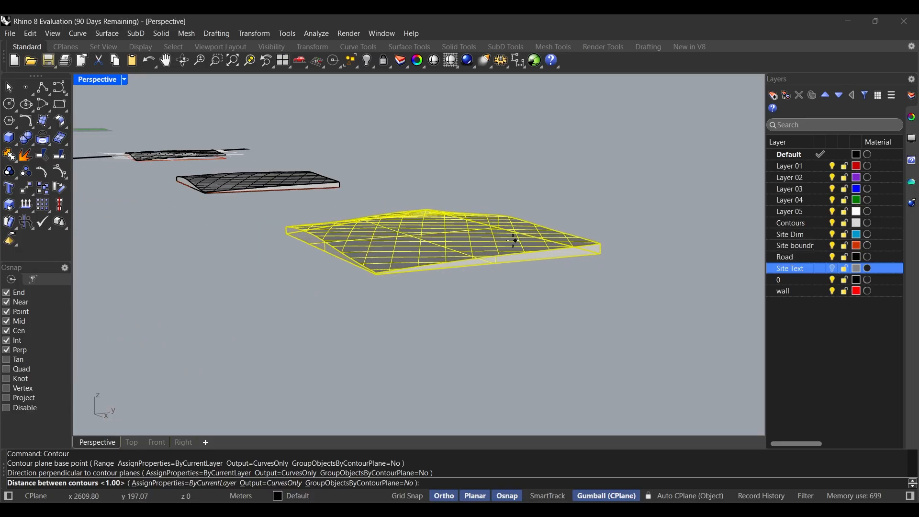
{"action": "right_click_drag", "start_coordinate": [514, 241], "coordinate": [468, 247]}
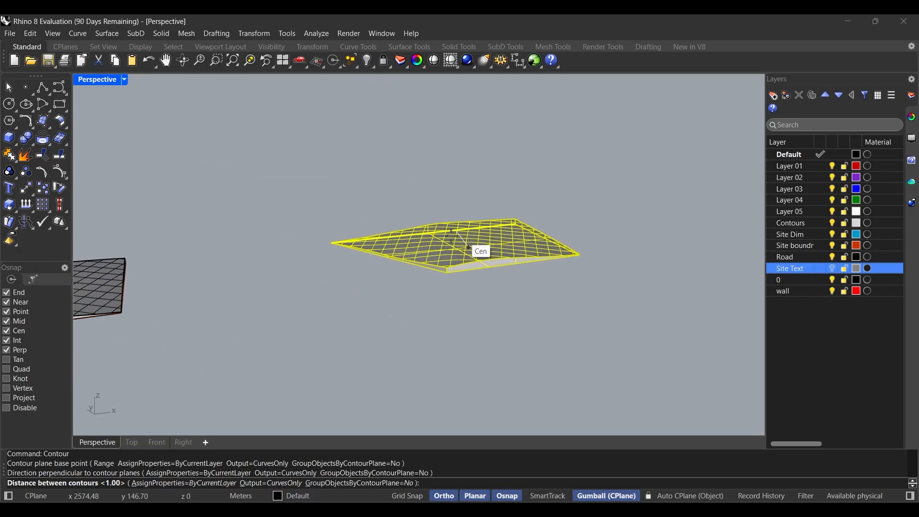
{"action": "scroll", "coordinate": [469, 247], "scroll_direction": "up", "scroll_amount": 3}
{"action": "scroll", "coordinate": [486, 219], "scroll_direction": "up", "scroll_amount": 2}
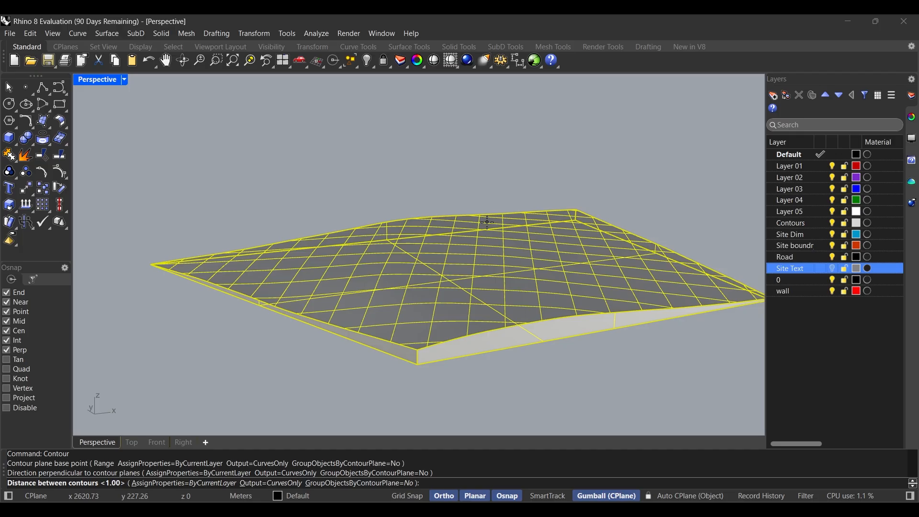
{"action": "type", "text": "1"}
{"action": "key", "text": "Return"}
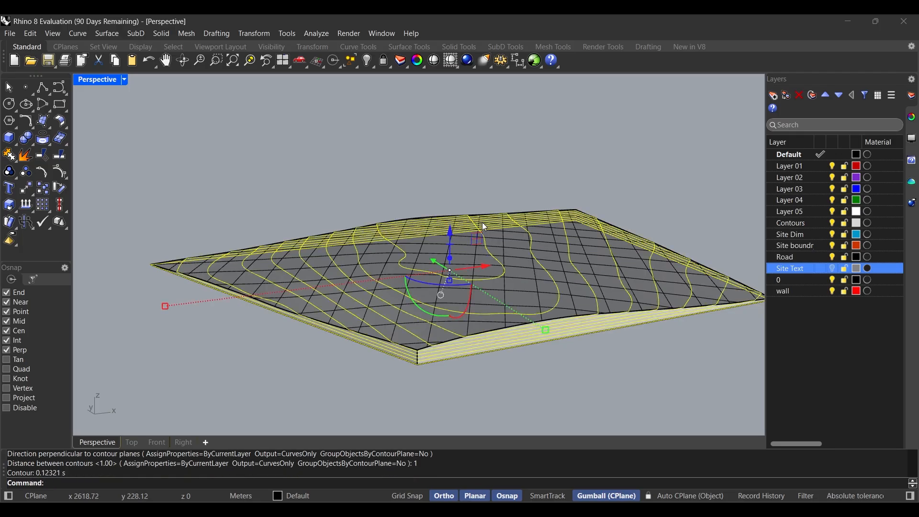
Step: Move the contour curves along the X axis clear of the terrain solid, and undo the trial extrusion
{"action": "right_click_drag", "start_coordinate": [482, 222], "coordinate": [373, 259]}
{"action": "left_click_drag", "start_coordinate": [353, 251], "coordinate": [580, 250]}
{"action": "left_click", "coordinate": [615, 304]}
{"action": "right_click_drag", "start_coordinate": [615, 304], "coordinate": [621, 231]}
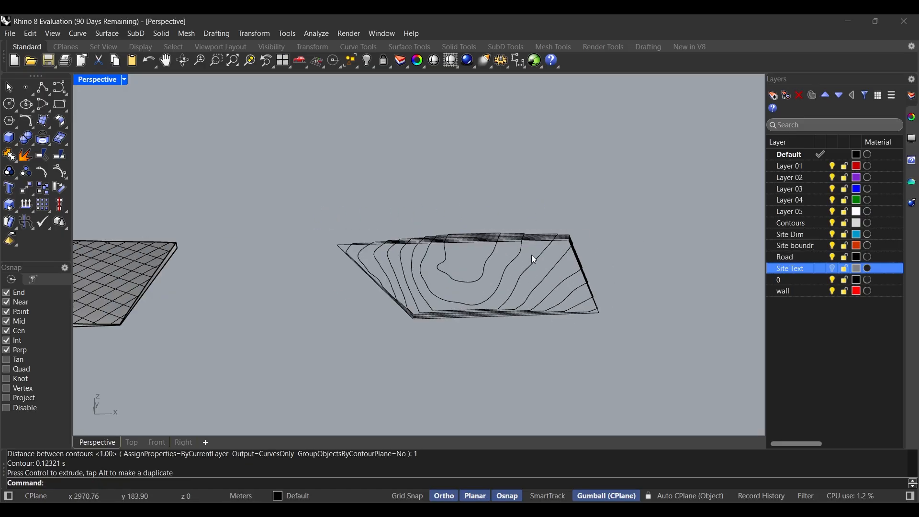
{"action": "right_click_drag", "start_coordinate": [531, 255], "coordinate": [558, 238]}
{"action": "key", "text": "ctrl+z"}
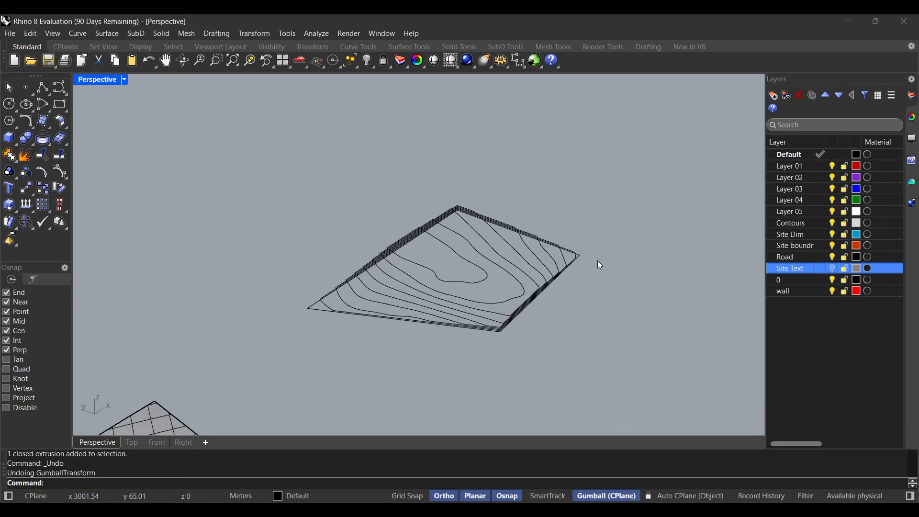
Step: Extrude all the separated contour curves 1 m upward along the Z axis to form the stepped terrain layers
{"action": "left_click_drag", "start_coordinate": [654, 395], "coordinate": [266, 183]}
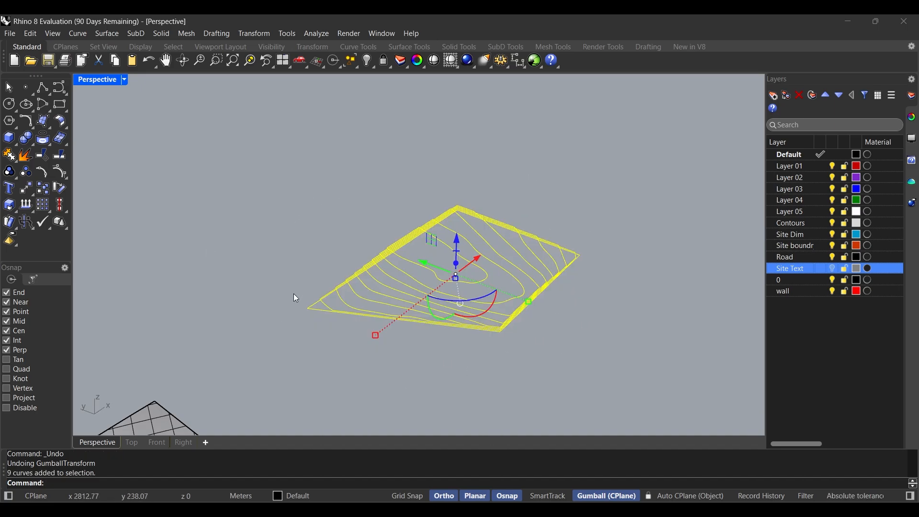
{"action": "scroll", "coordinate": [474, 233], "scroll_direction": "up", "scroll_amount": 3}
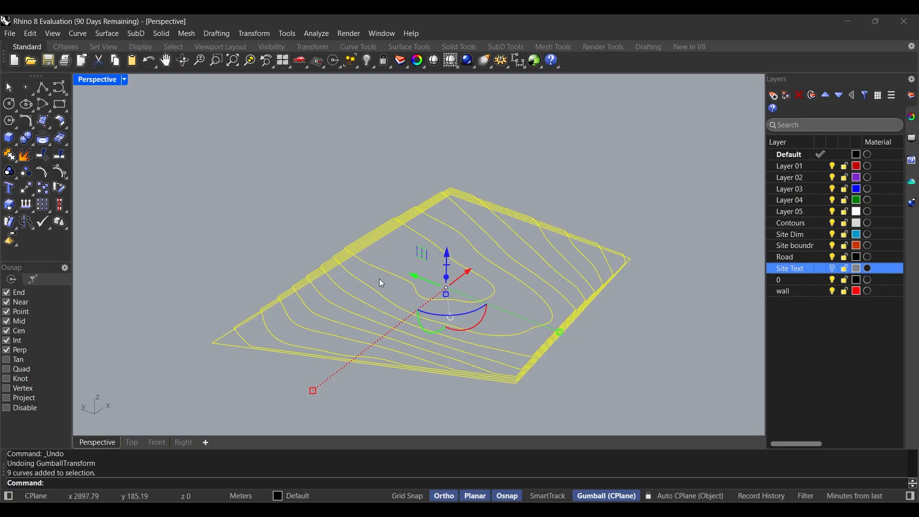
{"action": "left_click", "coordinate": [449, 280]}
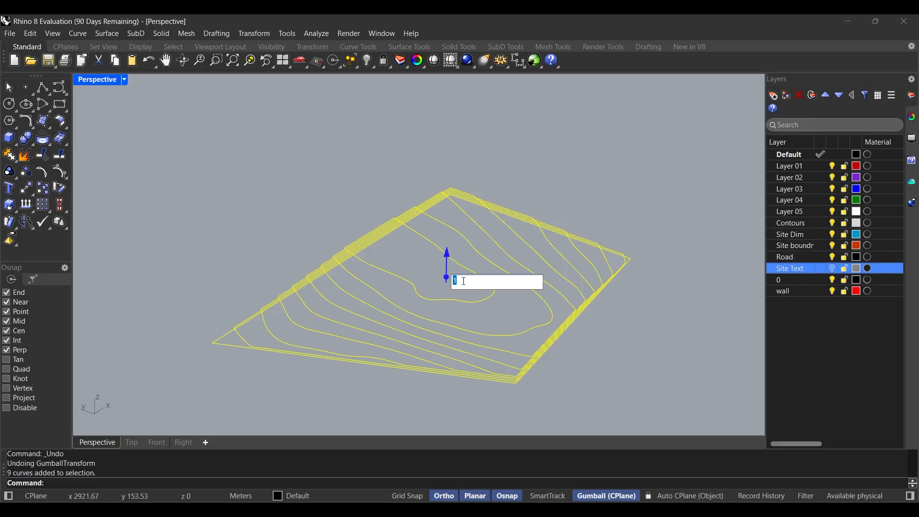
{"action": "key", "text": "Return"}
{"action": "left_click", "coordinate": [621, 190]}
{"action": "scroll", "coordinate": [403, 328], "scroll_direction": "up", "scroll_amount": 2}
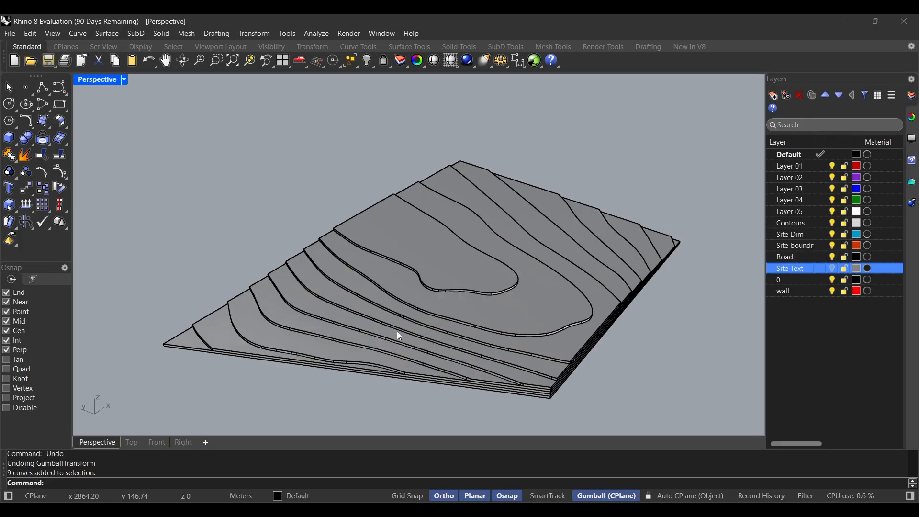
Step: Examine the stepped contour model up close and compare it with the smooth terrain solids
{"action": "right_click_drag", "start_coordinate": [400, 337], "coordinate": [202, 359]}
{"action": "scroll", "coordinate": [471, 292], "scroll_direction": "down", "scroll_amount": 5}
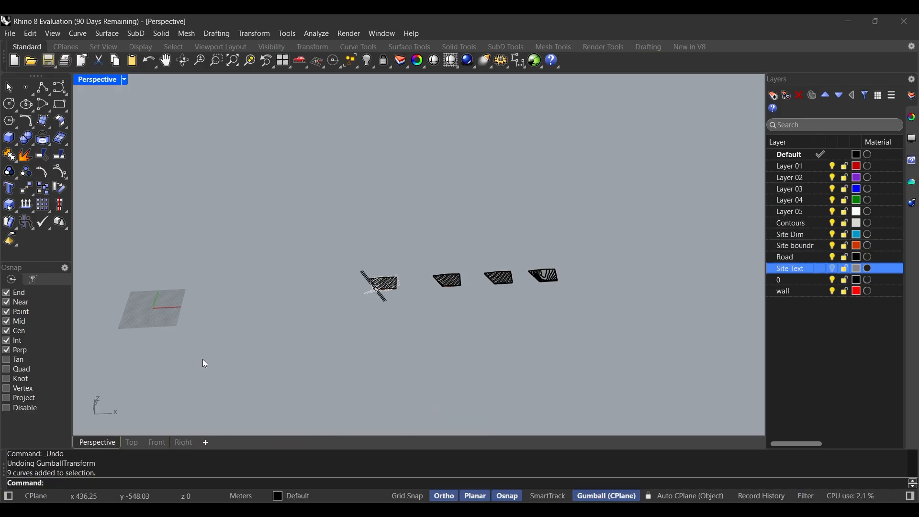
{"action": "scroll", "coordinate": [191, 275], "scroll_direction": "up", "scroll_amount": 10}
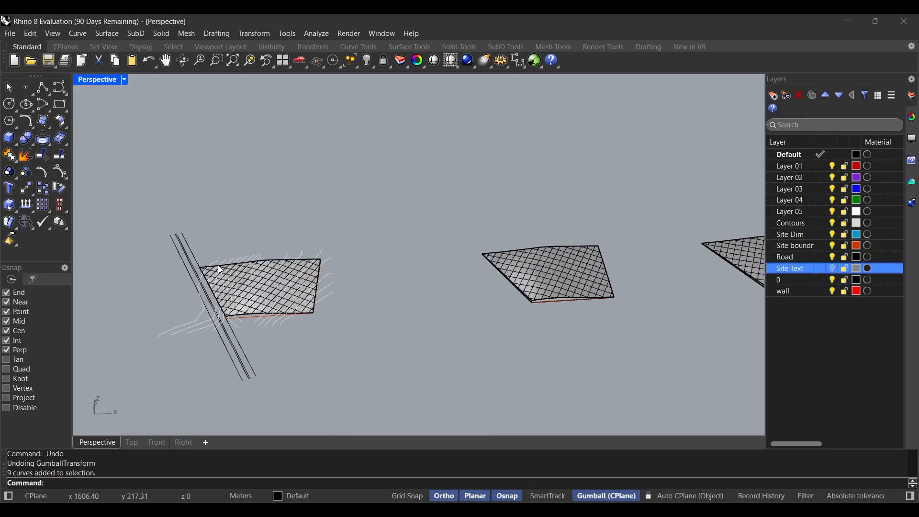
{"action": "scroll", "coordinate": [220, 270], "scroll_direction": "up", "scroll_amount": 3}
{"action": "scroll", "coordinate": [199, 297], "scroll_direction": "down", "scroll_amount": 8}
{"action": "scroll", "coordinate": [536, 197], "scroll_direction": "up", "scroll_amount": 4}
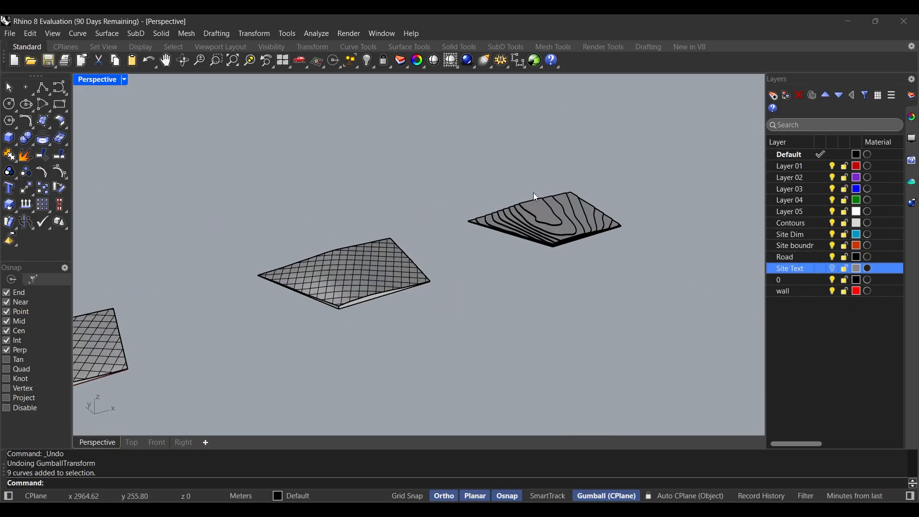
{"action": "scroll", "coordinate": [538, 201], "scroll_direction": "up", "scroll_amount": 5}
{"action": "scroll", "coordinate": [520, 193], "scroll_direction": "down", "scroll_amount": 3}
{"action": "scroll", "coordinate": [541, 253], "scroll_direction": "up", "scroll_amount": 4}
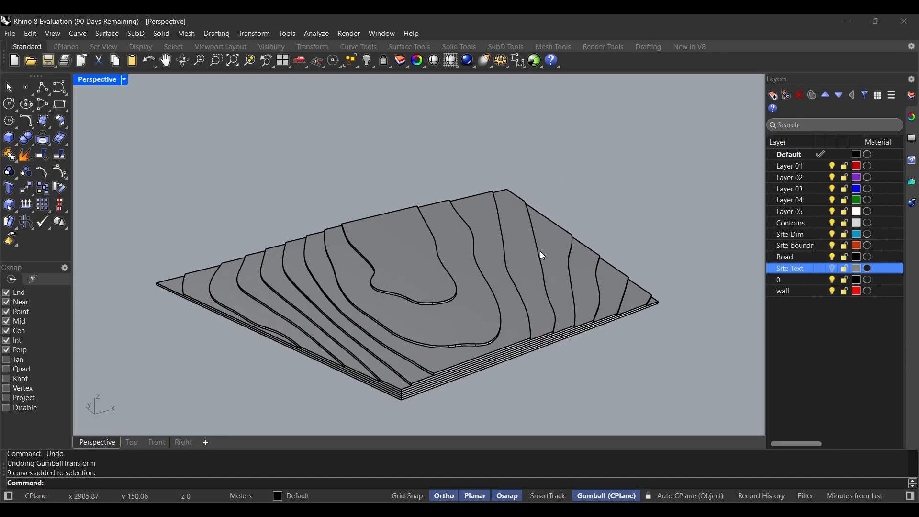
{"action": "scroll", "coordinate": [638, 219], "scroll_direction": "down", "scroll_amount": 4}
{"action": "scroll", "coordinate": [275, 322], "scroll_direction": "up", "scroll_amount": 4}
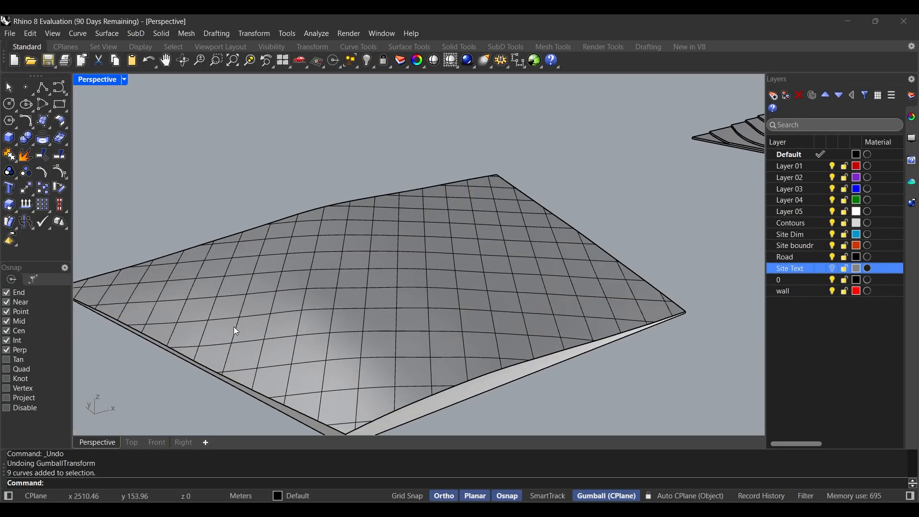
{"action": "right_click_drag", "start_coordinate": [422, 339], "coordinate": [445, 293]}
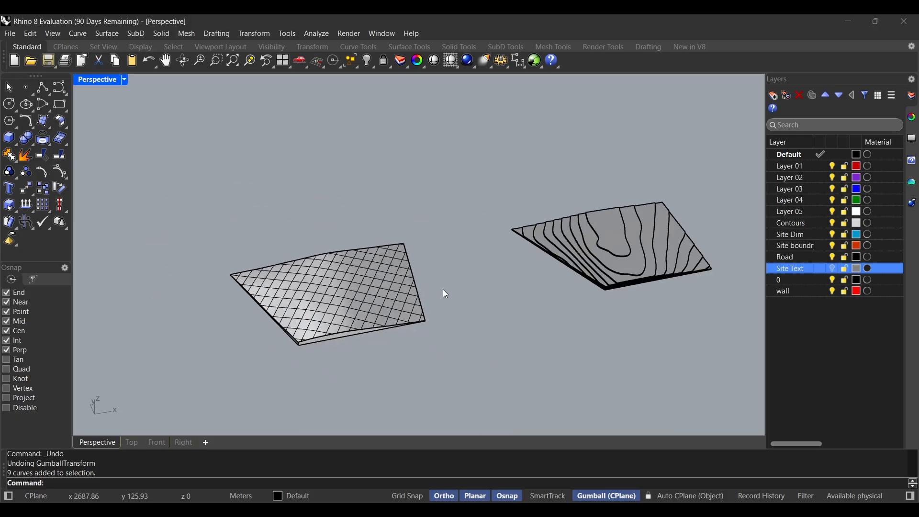
{"action": "scroll", "coordinate": [440, 256], "scroll_direction": "down", "scroll_amount": 3}
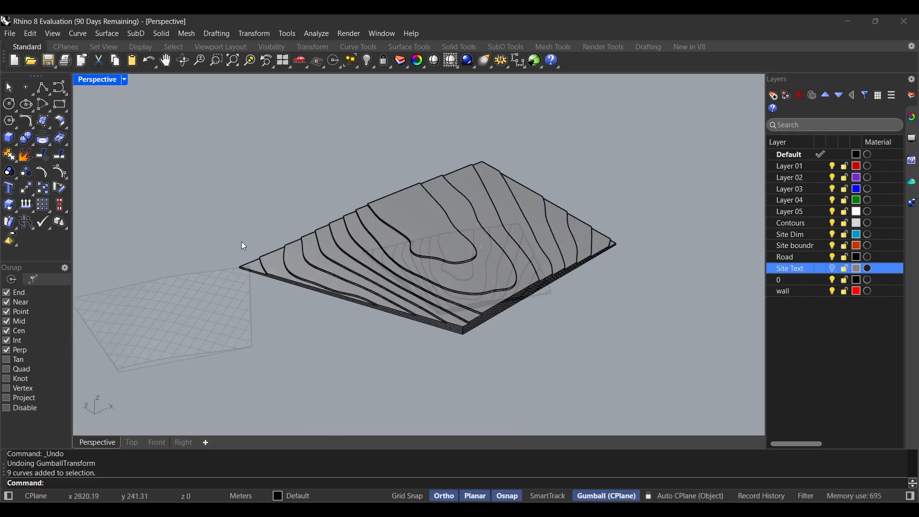
{"action": "scroll", "coordinate": [435, 248], "scroll_direction": "up", "scroll_amount": 1}
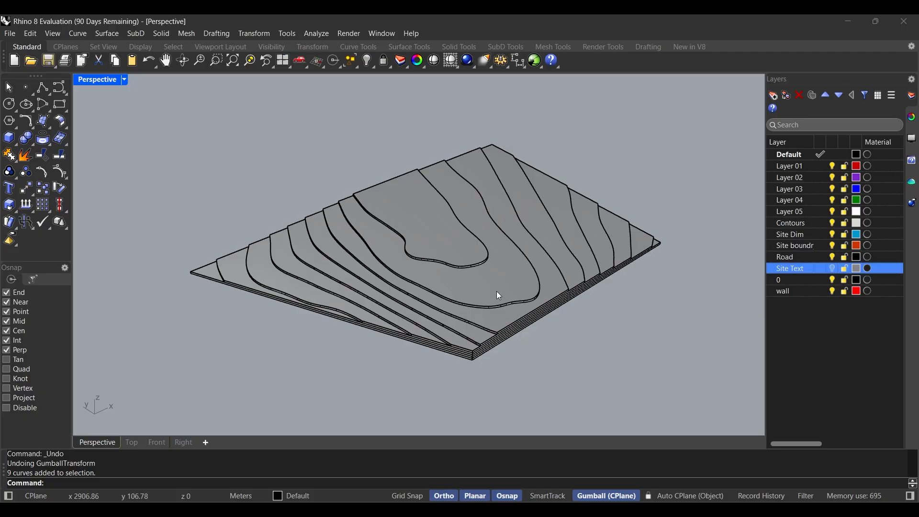
{"action": "scroll", "coordinate": [439, 281], "scroll_direction": "up", "scroll_amount": 2}
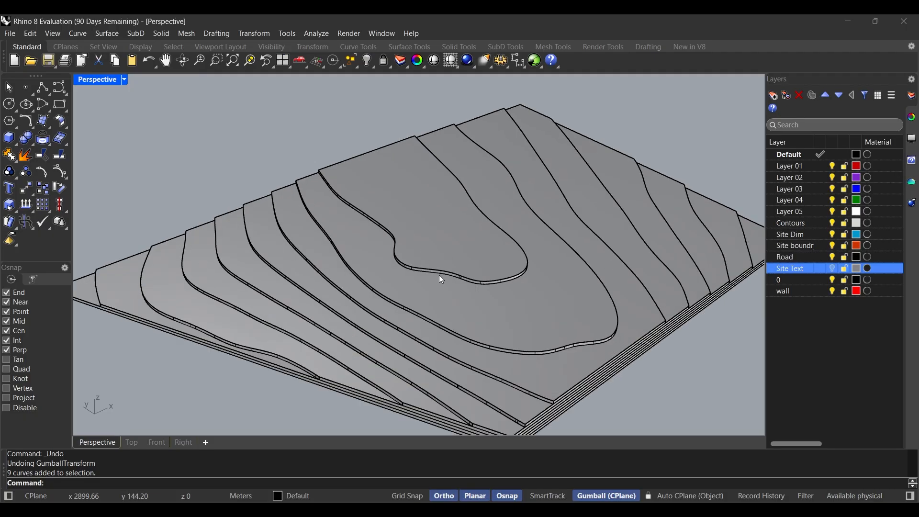
{"action": "scroll", "coordinate": [483, 281], "scroll_direction": "down", "scroll_amount": 2}
{"action": "right_click_drag", "start_coordinate": [484, 281], "coordinate": [500, 218]}
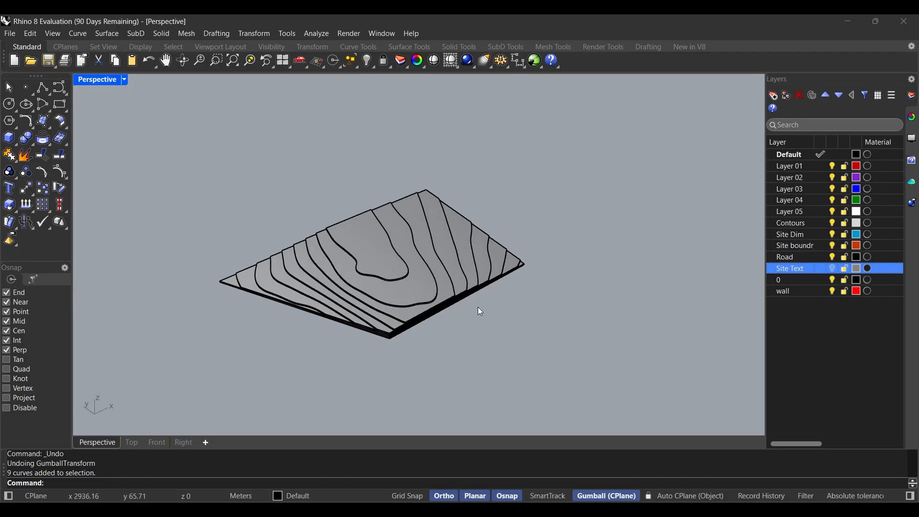